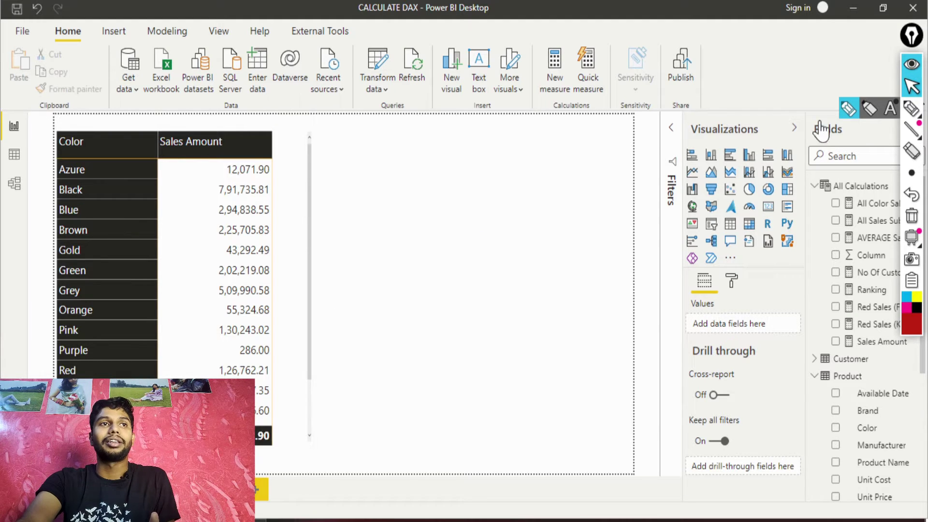
# Underline Azure's sales amount and the table total in red ink, handwrite 12071.90 beside the table, and draw a fraction line below it.
pyautogui.click(849, 114)
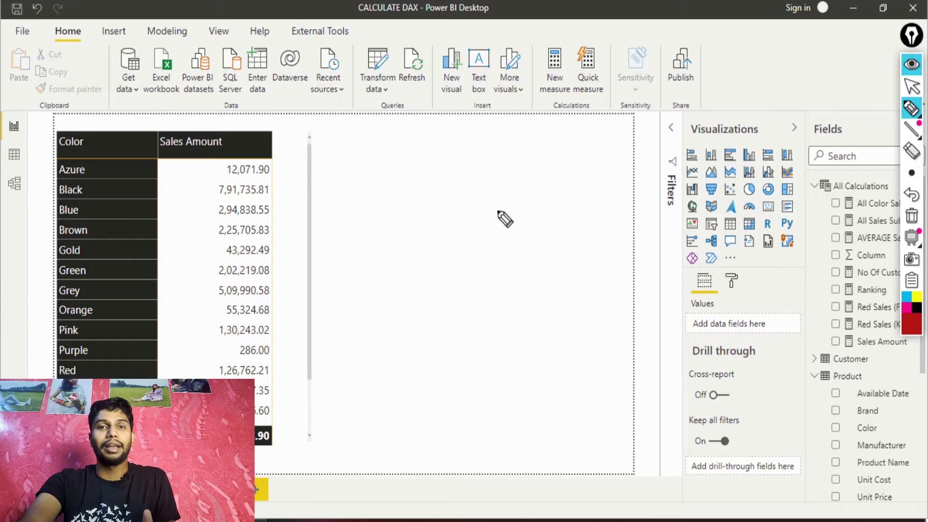
pyautogui.moveTo(250, 179); pyautogui.dragTo(279, 180)
pyautogui.moveTo(443, 164)
pyautogui.mouseDown()
pyautogui.moveTo(440, 205)
pyautogui.moveTo(531, 187)
pyautogui.moveTo(556, 198)
pyautogui.mouseUp()
pyautogui.moveTo(588, 155); pyautogui.dragTo(574, 200)
pyautogui.click(594, 189)
pyautogui.moveTo(658, 159); pyautogui.dragTo(639, 228)
pyautogui.moveTo(715, 172); pyautogui.dragTo(714, 173)
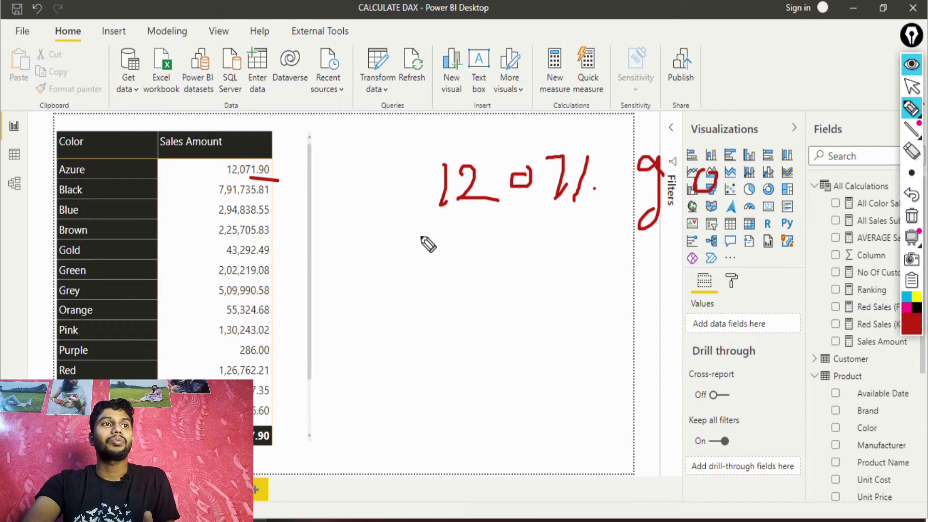
pyautogui.moveTo(418, 237); pyautogui.dragTo(894, 265)
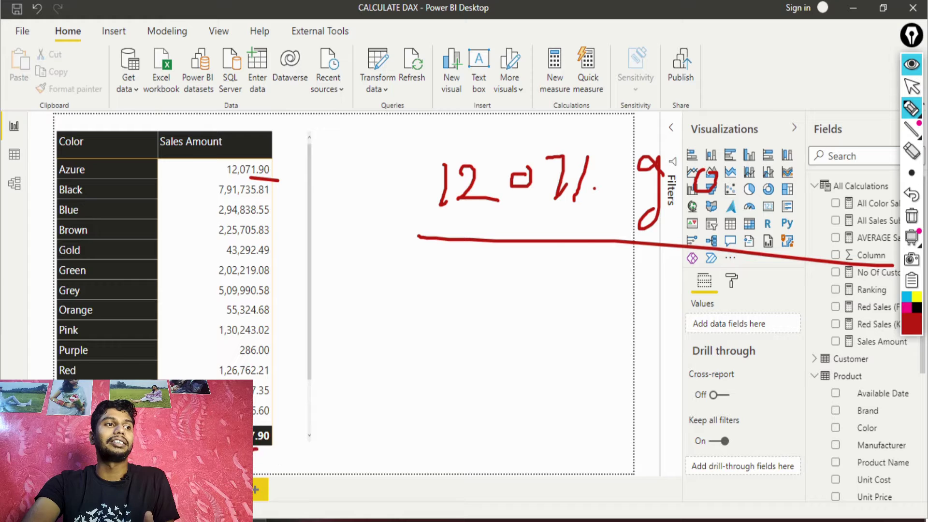
# Handwrite the grand total 4219917.90 beneath the fraction line as the denominator.
pyautogui.moveTo(434, 273)
pyautogui.mouseDown()
pyautogui.moveTo(471, 293)
pyautogui.moveTo(461, 340)
pyautogui.mouseUp()
pyautogui.moveTo(478, 302); pyautogui.dragTo(529, 338)
pyautogui.moveTo(538, 304); pyautogui.dragTo(542, 345)
pyautogui.moveTo(576, 311); pyautogui.dragTo(556, 361)
pyautogui.moveTo(589, 351); pyautogui.dragTo(590, 356)
pyautogui.moveTo(629, 320)
pyautogui.mouseDown()
pyautogui.moveTo(608, 315)
pyautogui.moveTo(608, 360)
pyautogui.mouseUp()
pyautogui.moveTo(674, 305); pyautogui.dragTo(668, 360)
pyautogui.moveTo(725, 297)
pyautogui.mouseDown()
pyautogui.moveTo(720, 360)
pyautogui.moveTo(730, 297)
pyautogui.mouseUp()
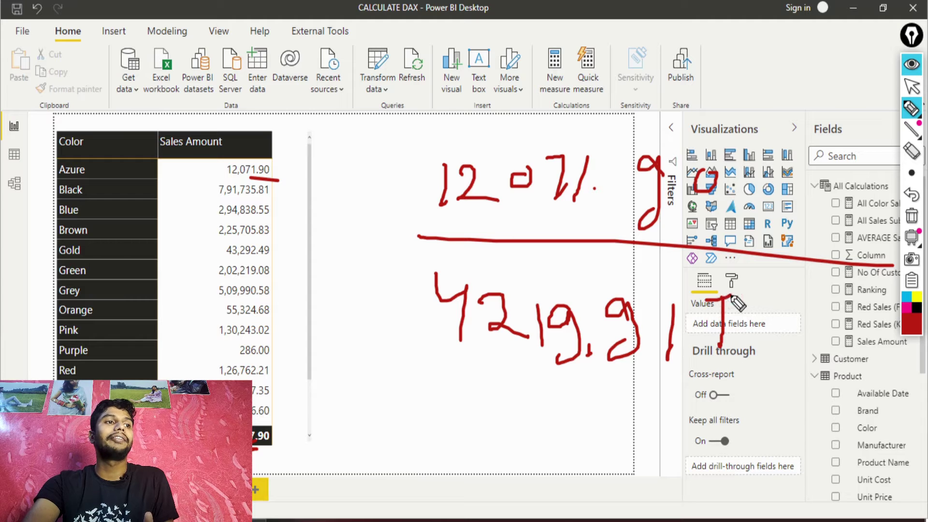
pyautogui.moveTo(812, 319)
pyautogui.mouseDown()
pyautogui.moveTo(786, 302)
pyautogui.moveTo(761, 360)
pyautogui.moveTo(819, 338)
pyautogui.moveTo(828, 324)
pyautogui.mouseUp()
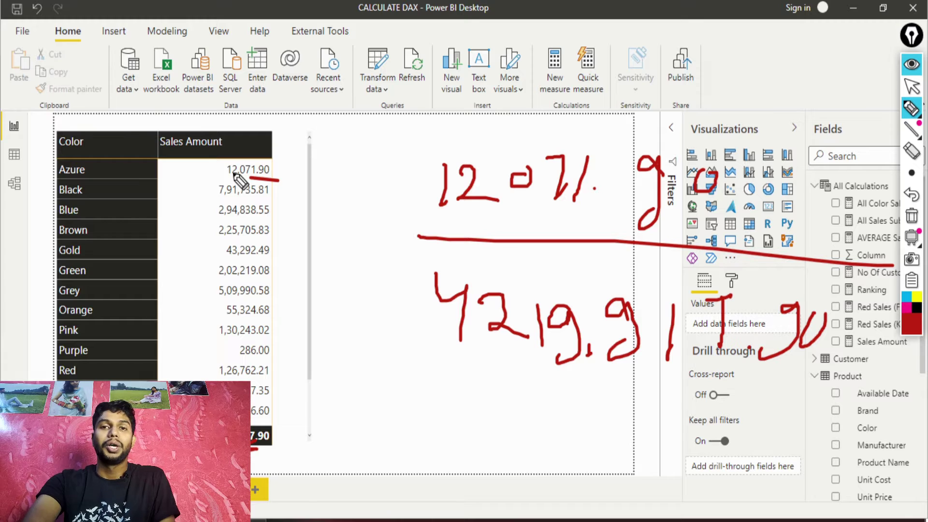
# Tick and underline Azure's amount, circle the table total with an arrow up to the rows, and hide the ink annotations.
pyautogui.moveTo(279, 168); pyautogui.dragTo(333, 155)
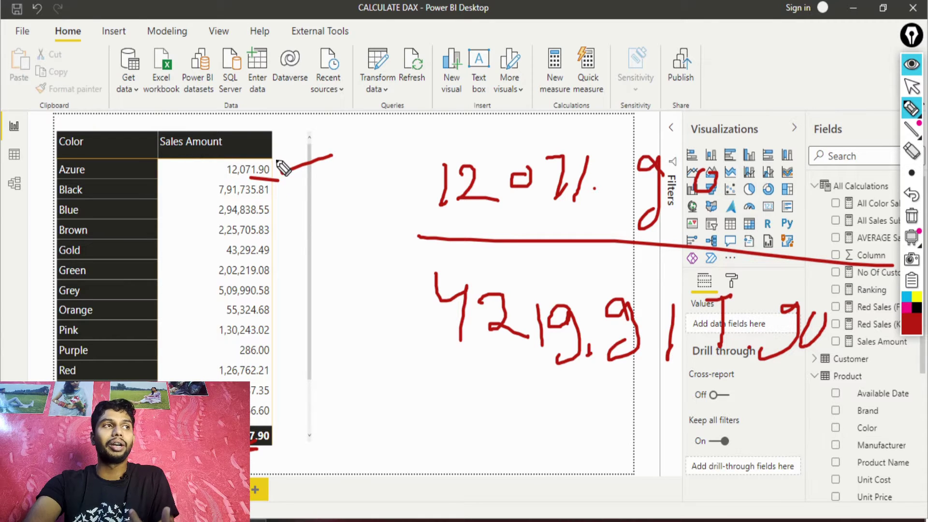
pyautogui.moveTo(213, 177); pyautogui.dragTo(289, 179)
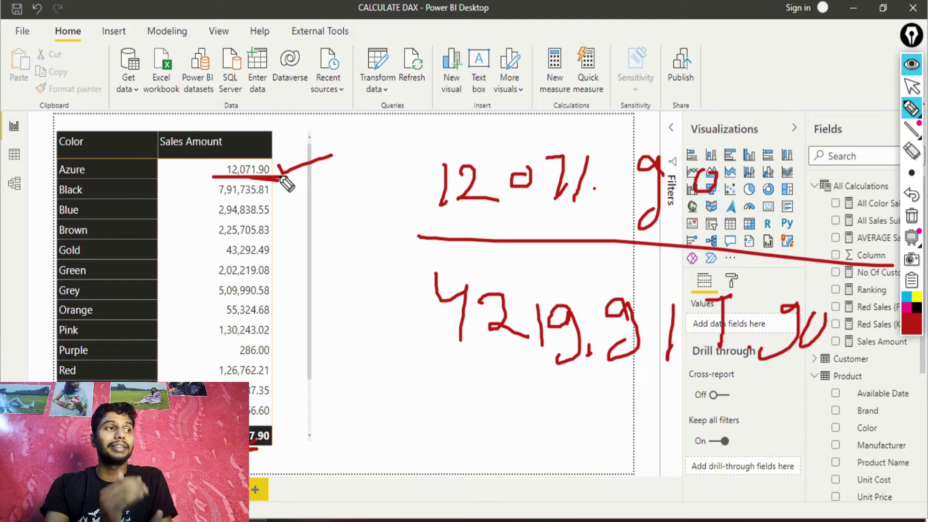
pyautogui.moveTo(270, 425); pyautogui.dragTo(278, 433)
pyautogui.moveTo(252, 467)
pyautogui.mouseDown()
pyautogui.moveTo(297, 452)
pyautogui.moveTo(314, 212)
pyautogui.moveTo(303, 194)
pyautogui.moveTo(318, 209)
pyautogui.mouseUp()
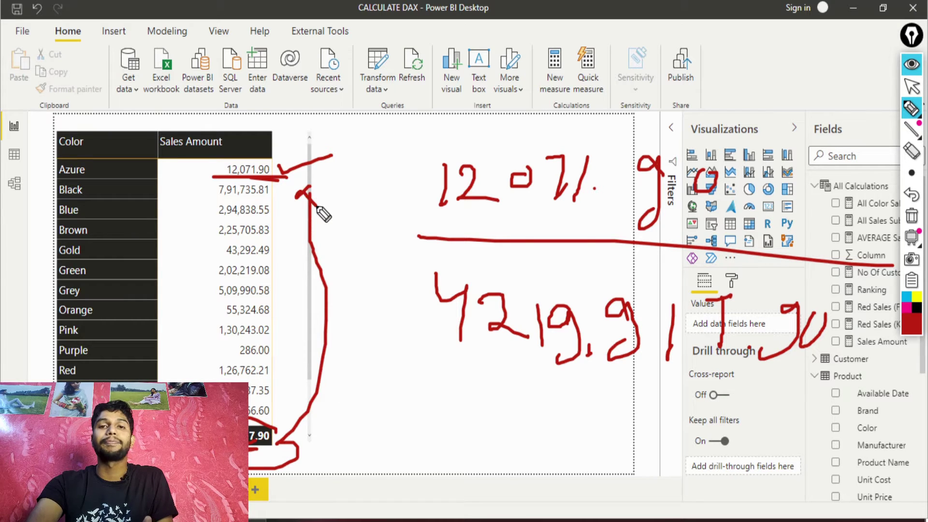
pyautogui.click(912, 64)
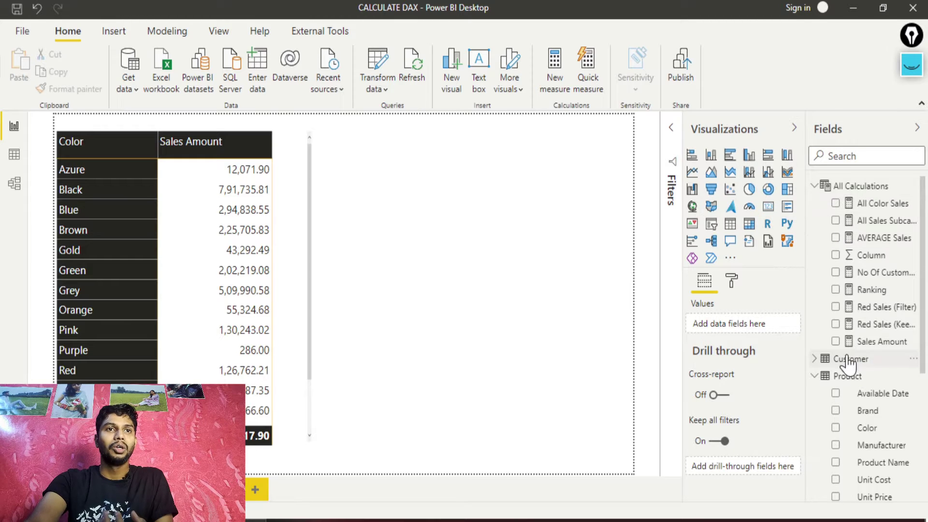
# Create a new measure named Total Sales in the All Calculations table and enlarge the formula text.
pyautogui.rightClick(868, 343)
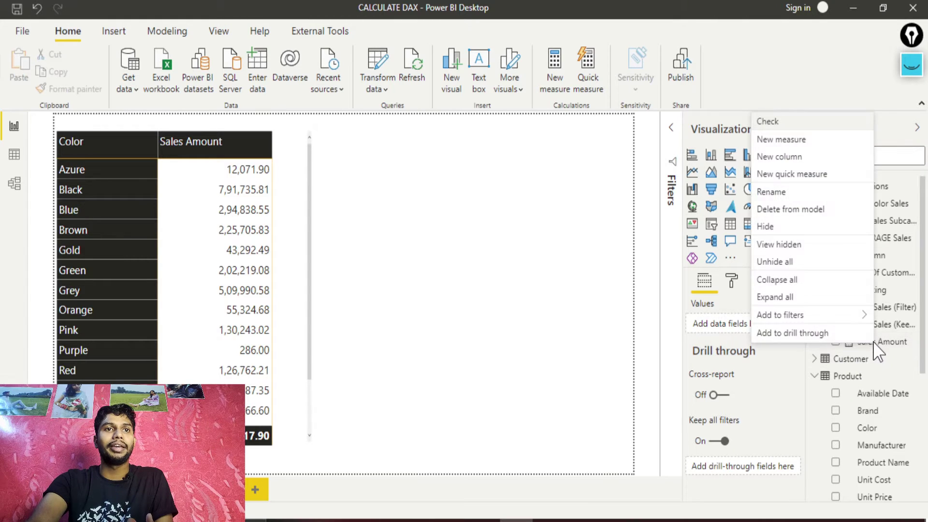
pyautogui.click(789, 141)
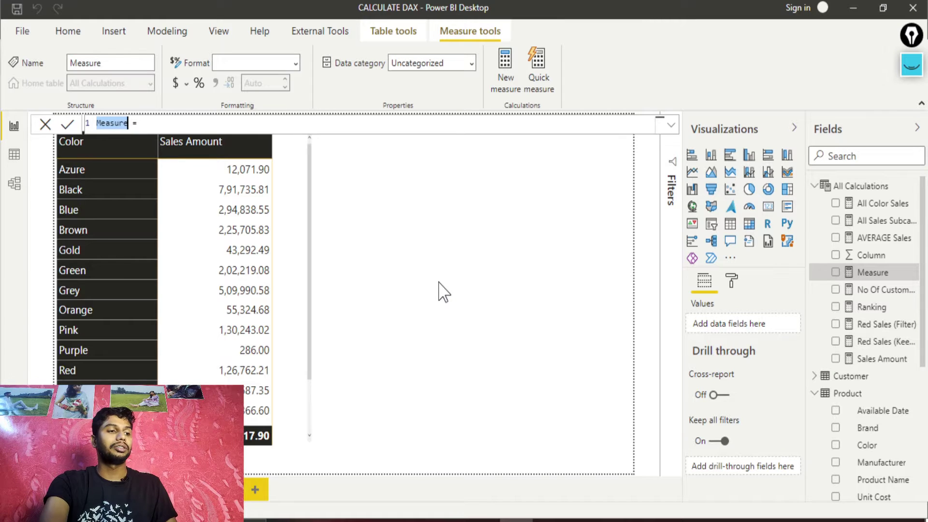
pyautogui.write('T')
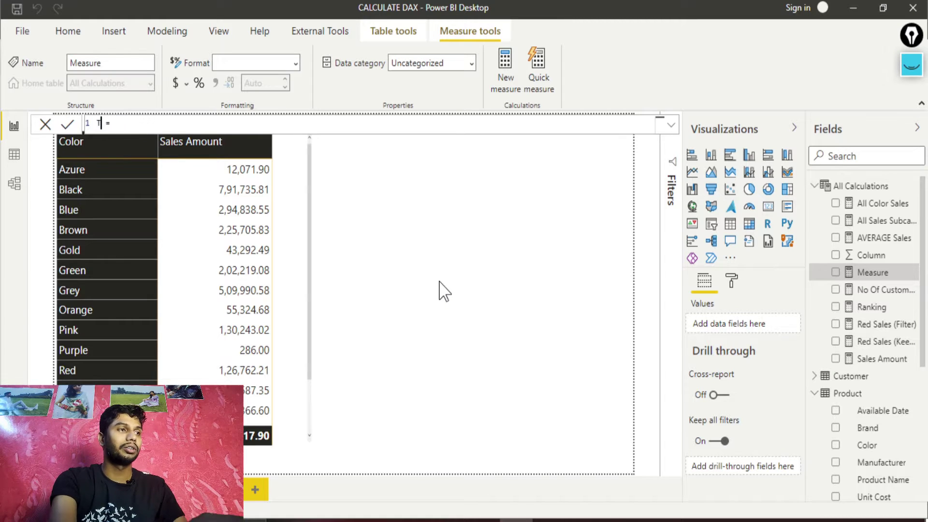
pyautogui.write('otal Sales')
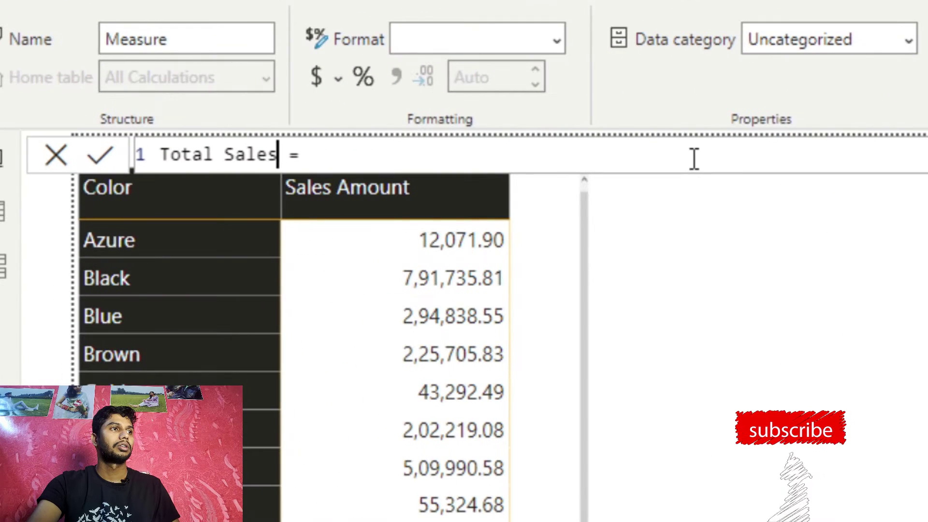
pyautogui.scroll(2, 694, 158)
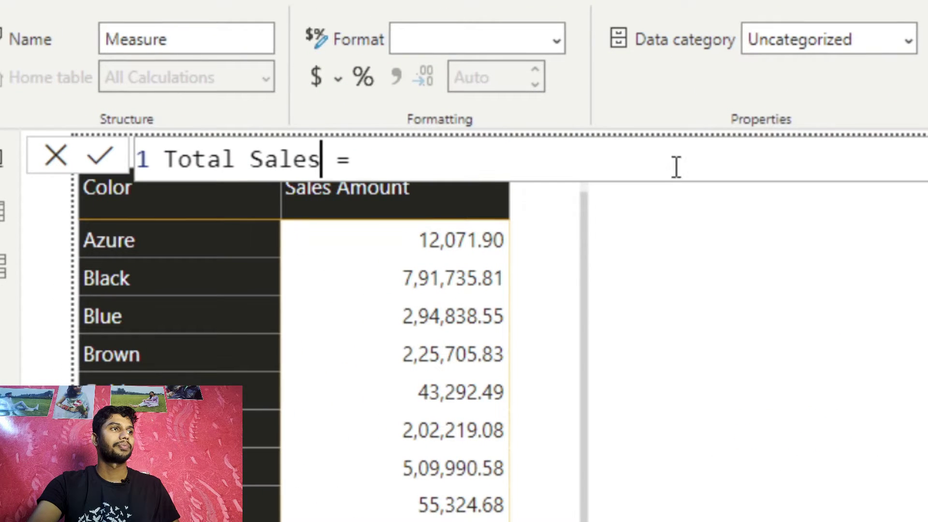
# Define Total Sales as CALCULATE([Sales Amount], ALL()) and commit the measure.
pyautogui.press('End')
pyautogui.write('CAl')
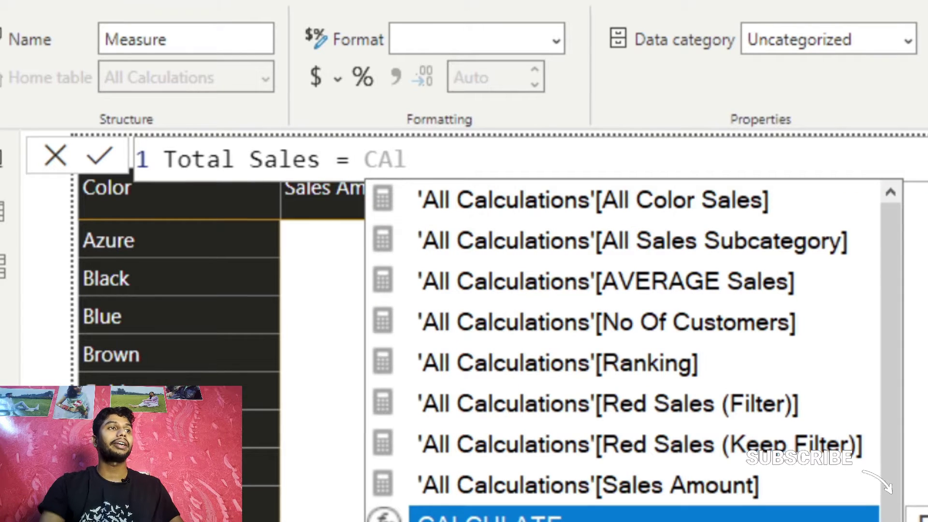
pyautogui.press('Tab')
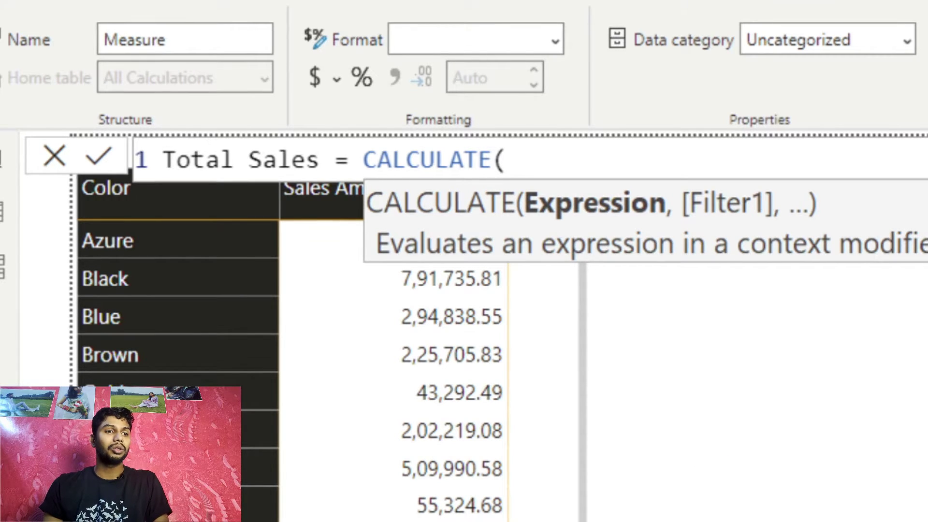
pyautogui.write('[sa')
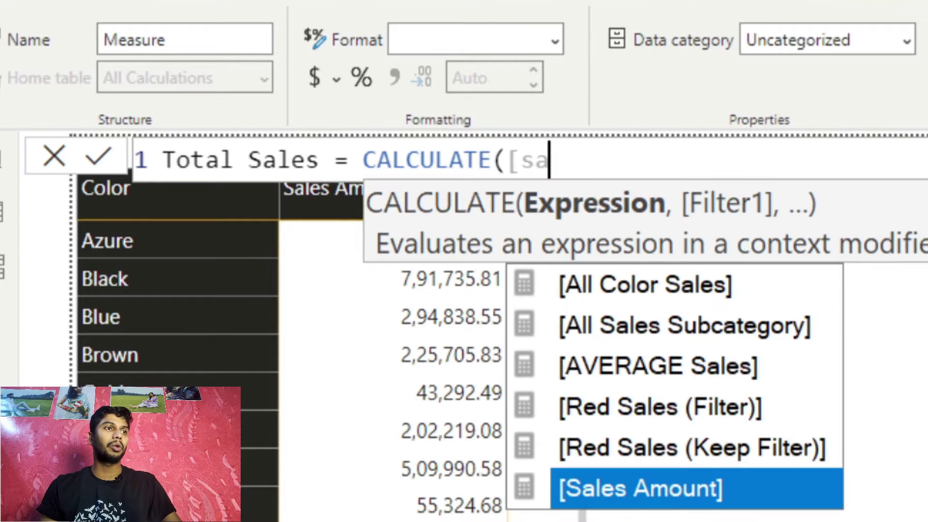
pyautogui.press('Tab')
pyautogui.write(',')
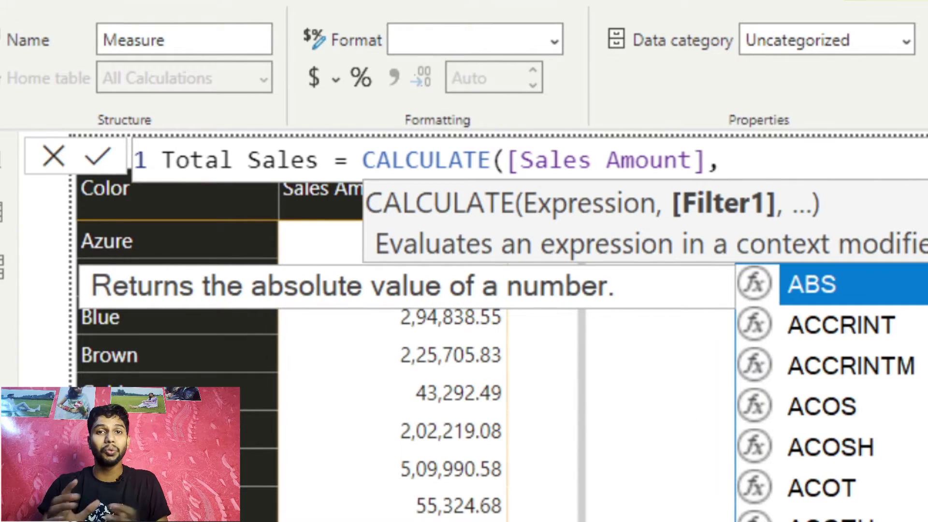
pyautogui.write(' A')
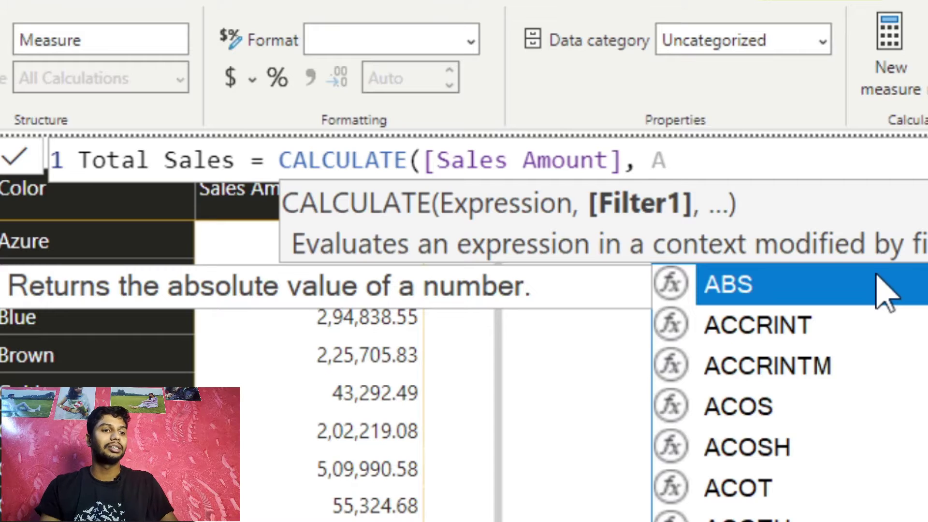
pyautogui.write('LL(')
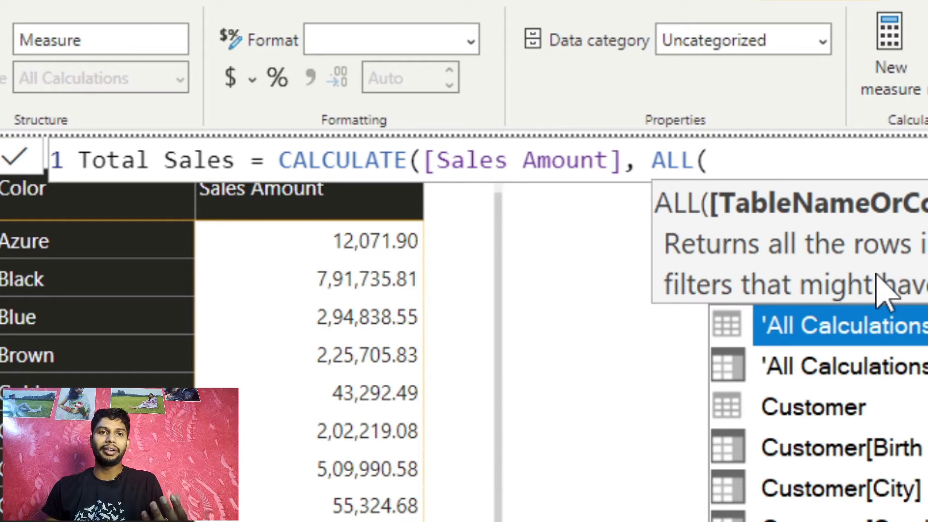
pyautogui.write(')')
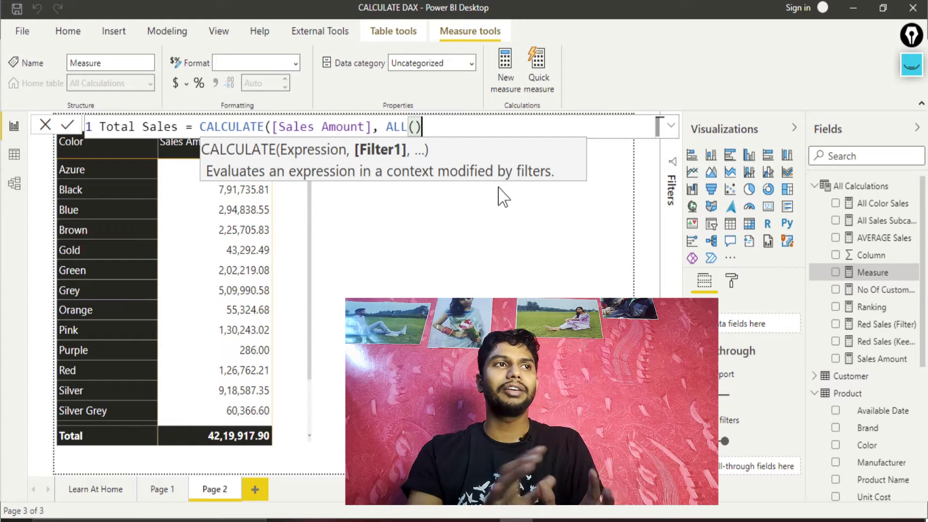
pyautogui.write(')')
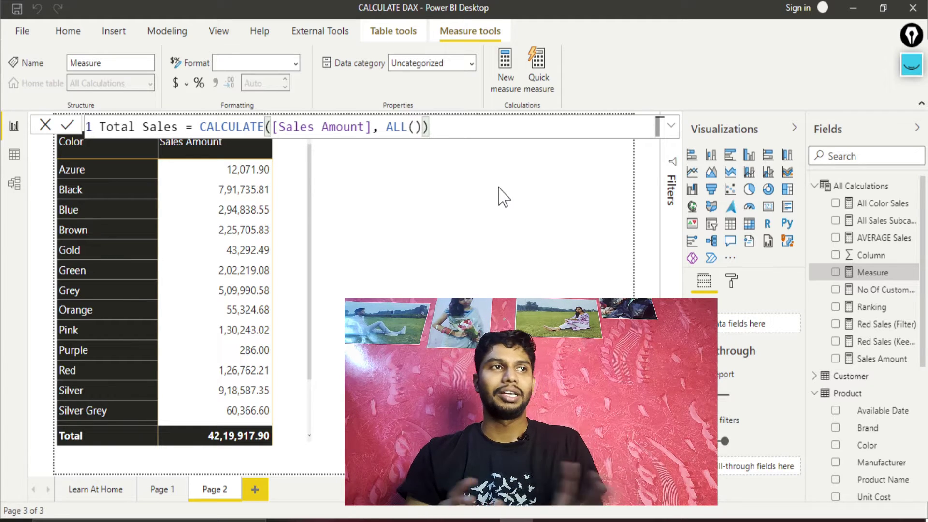
pyautogui.click(68, 126)
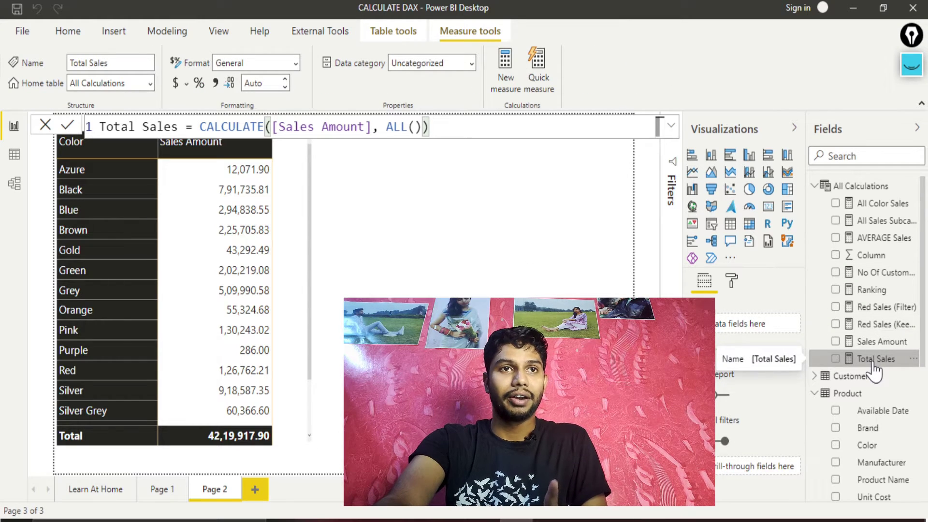
# Add Total Sales to the color matrix as a value and enlarge the visual to fit the whole column.
pyautogui.moveTo(875, 370); pyautogui.dragTo(271, 305)
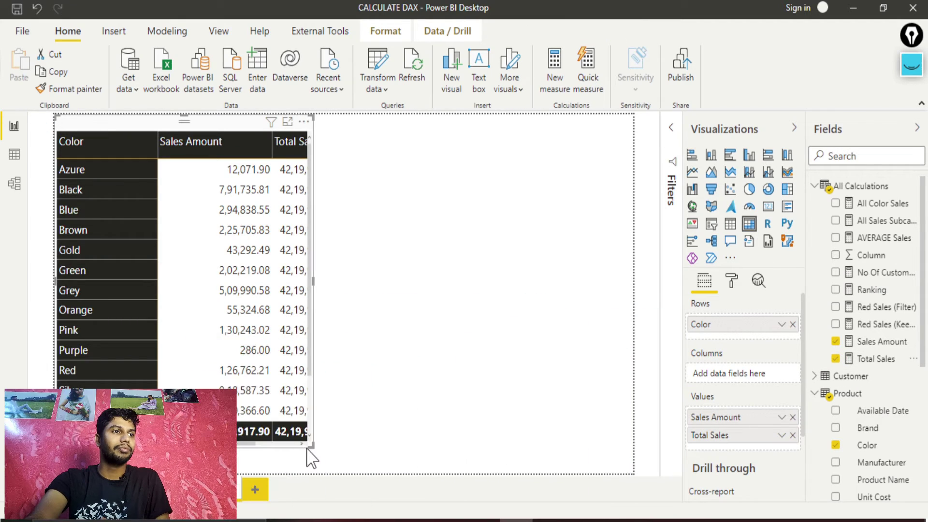
pyautogui.moveTo(311, 447); pyautogui.dragTo(393, 468)
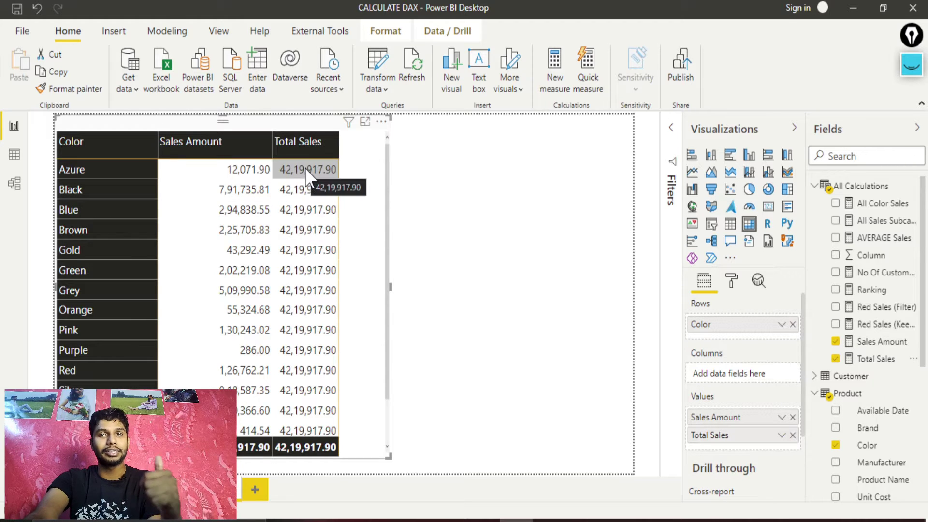
# Create another measure in the All Calculations table named Pct of Sales.
pyautogui.rightClick(887, 364)
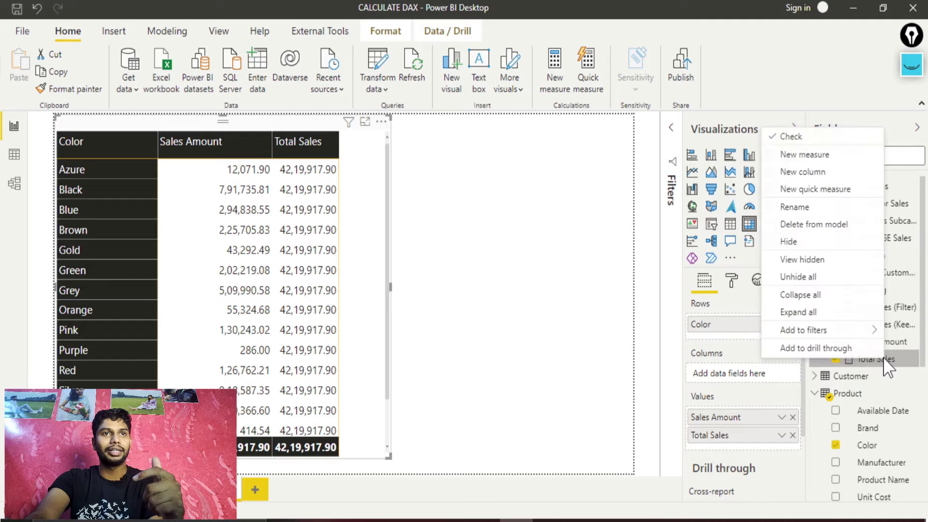
pyautogui.click(803, 154)
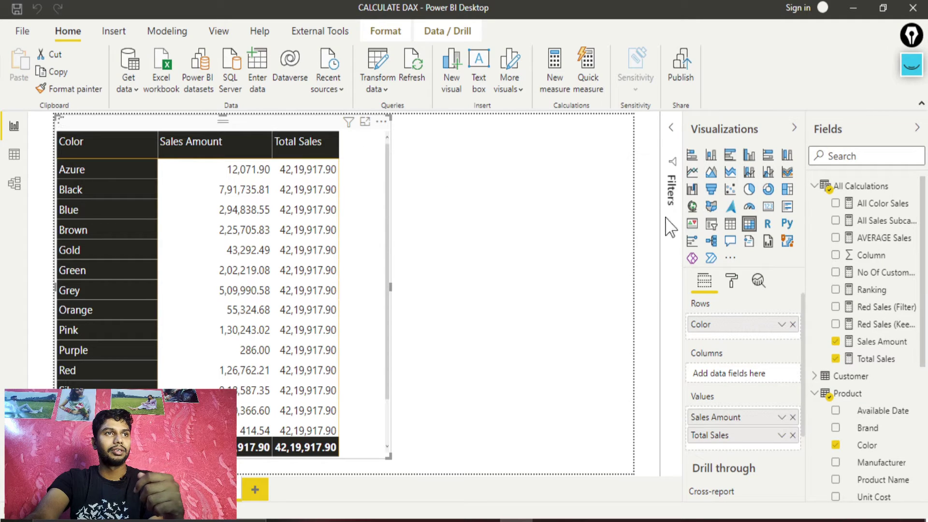
pyautogui.press('Home')
pyautogui.hotkey('ctrl', 'shift', 'Right')
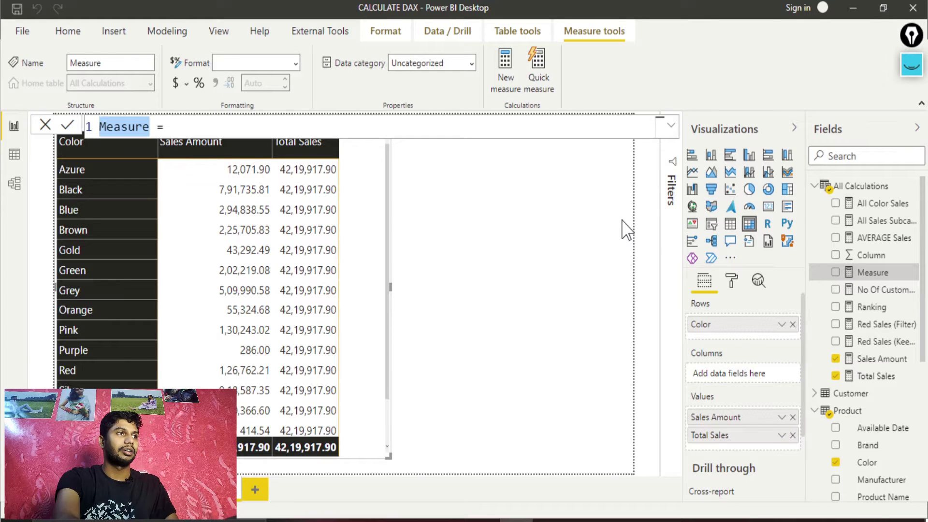
pyautogui.write('Pct of ')
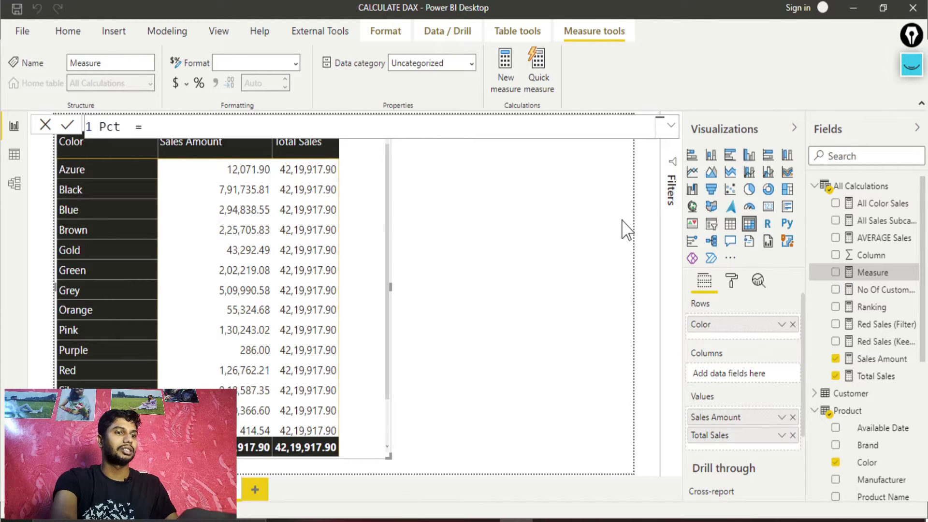
pyautogui.write('Sales = ')
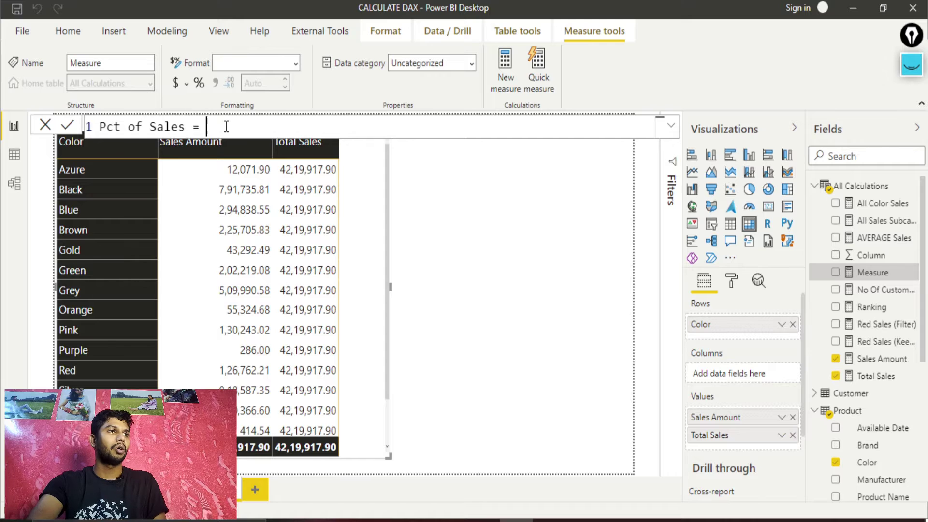
# Define the Pct of Sales measure as DIVIDE([Sales Amount], [Total Sales]) and commit it.
pyautogui.write('DIV')
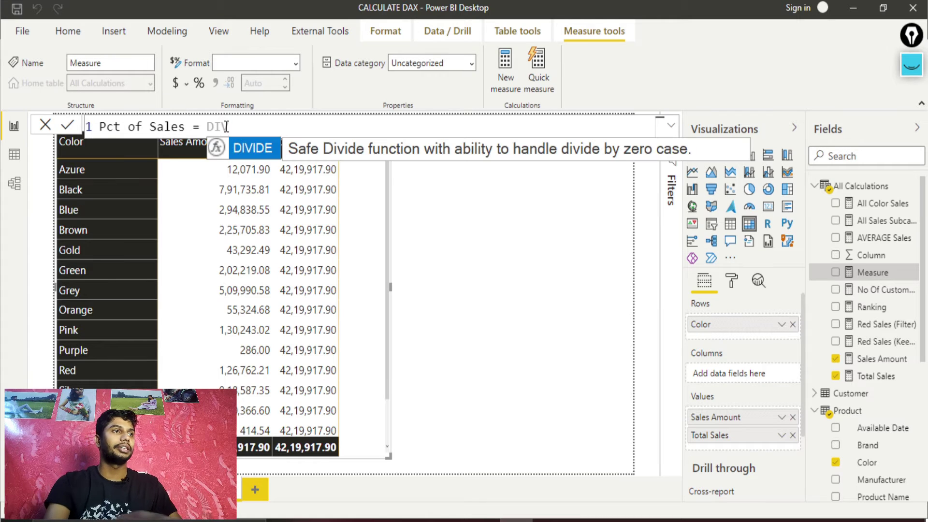
pyautogui.press('Tab')
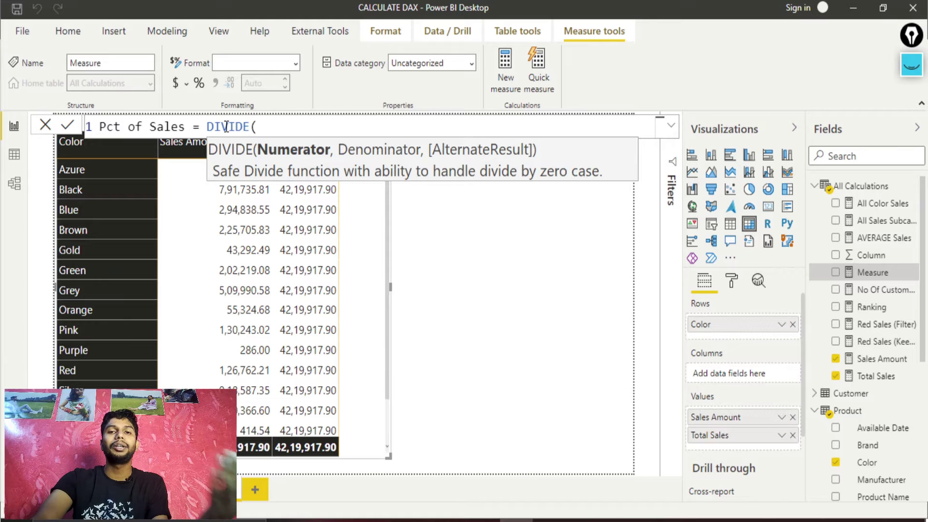
pyautogui.write('[sa')
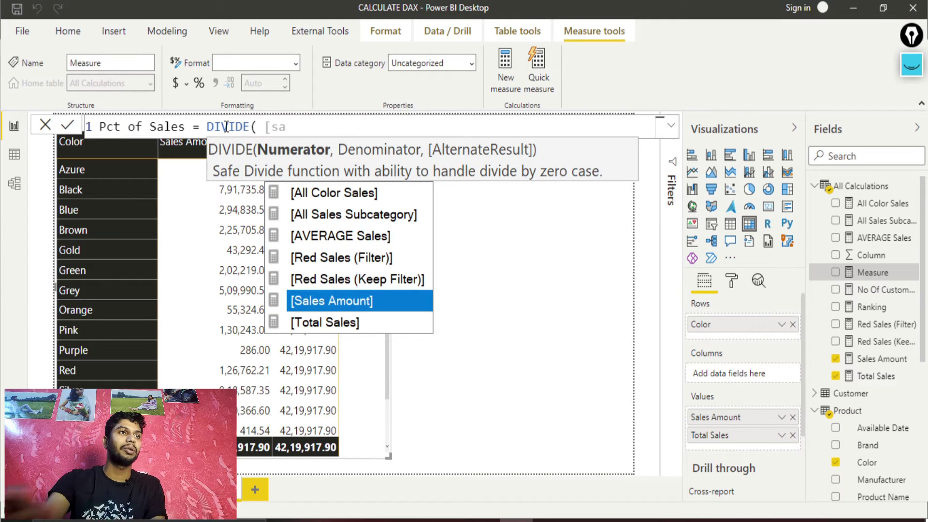
pyautogui.press('Tab')
pyautogui.write(',')
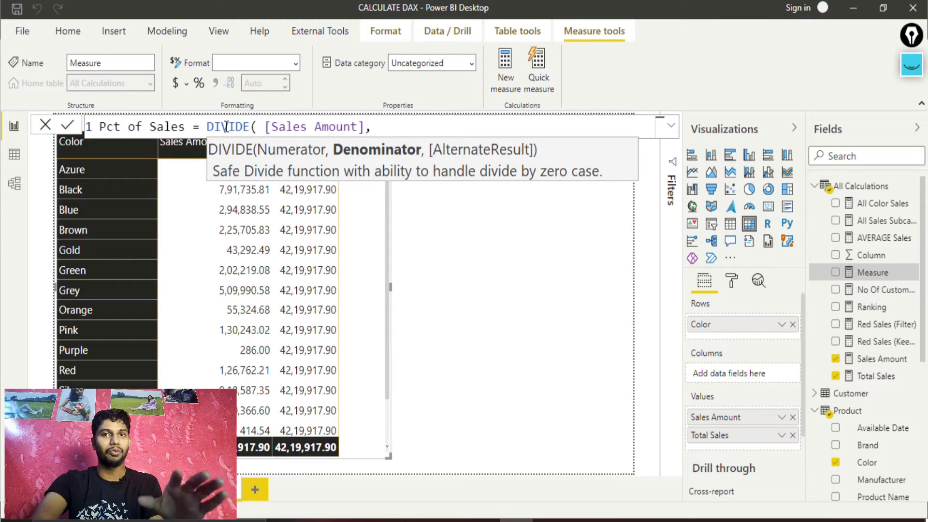
pyautogui.write('[to')
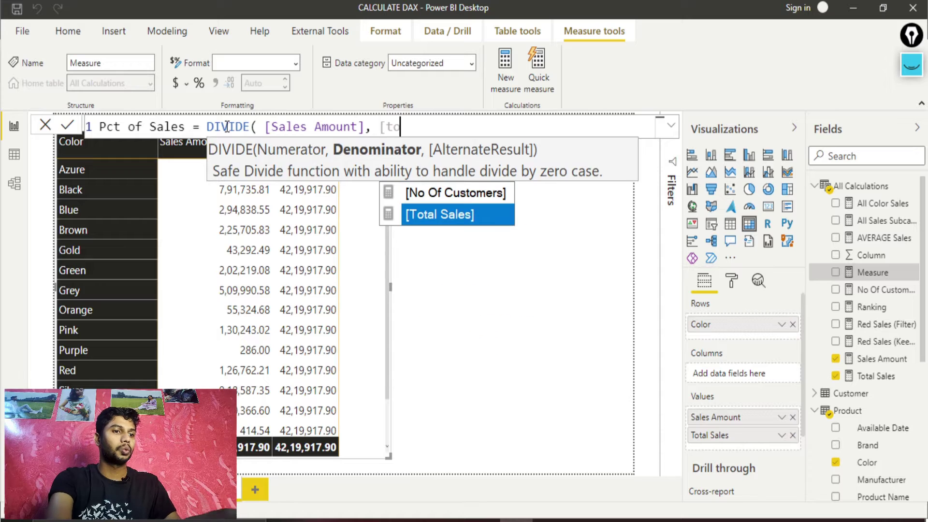
pyautogui.press('Tab')
pyautogui.write(')')
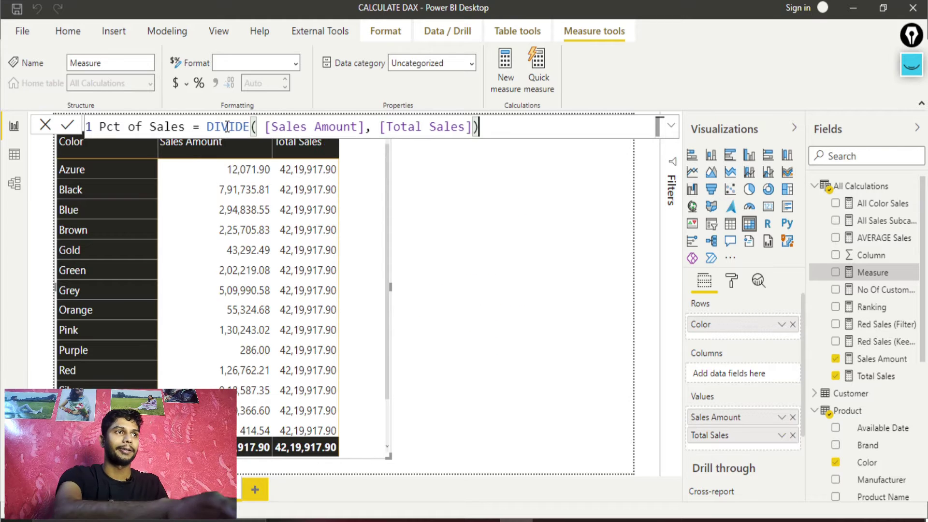
pyautogui.click(68, 128)
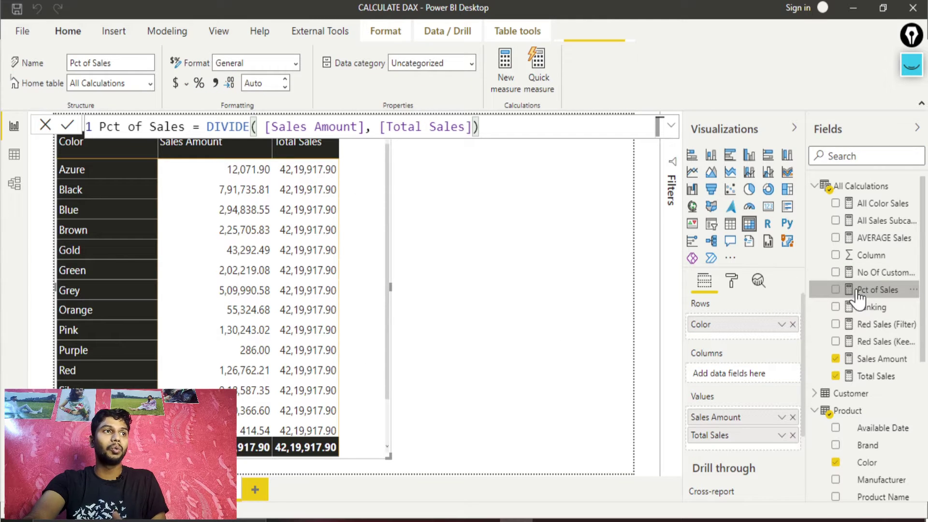
# Add Pct of Sales to the color matrix, widening the visual to fit it, and format the measure as a percentage.
pyautogui.moveTo(904, 287); pyautogui.dragTo(373, 281)
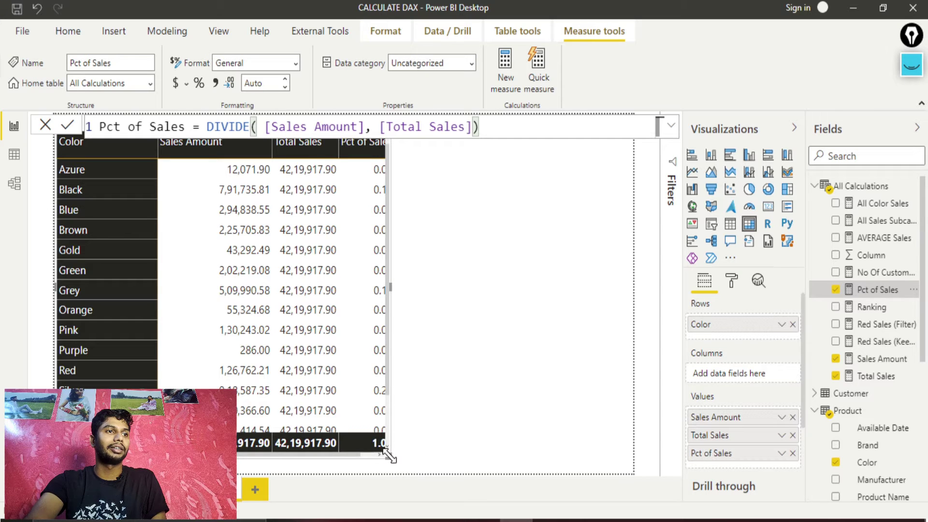
pyautogui.moveTo(388, 455); pyautogui.dragTo(469, 476)
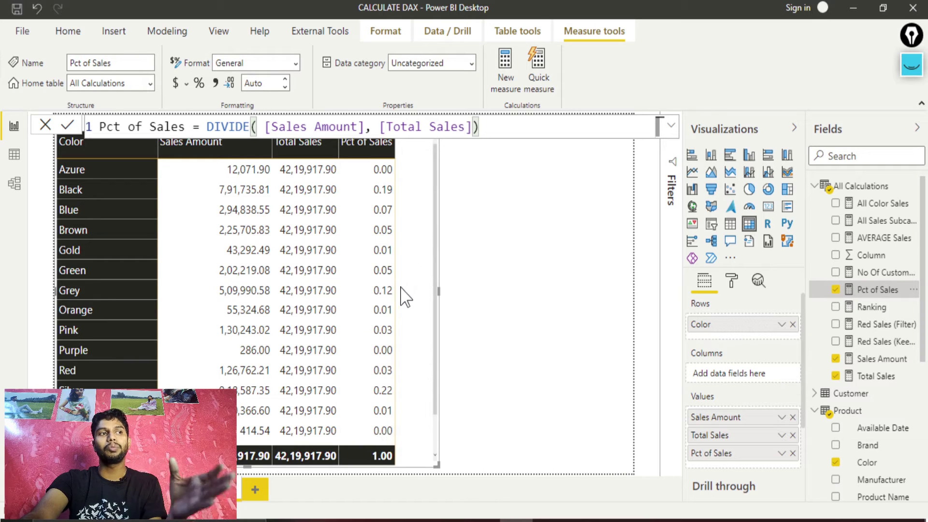
pyautogui.click(198, 84)
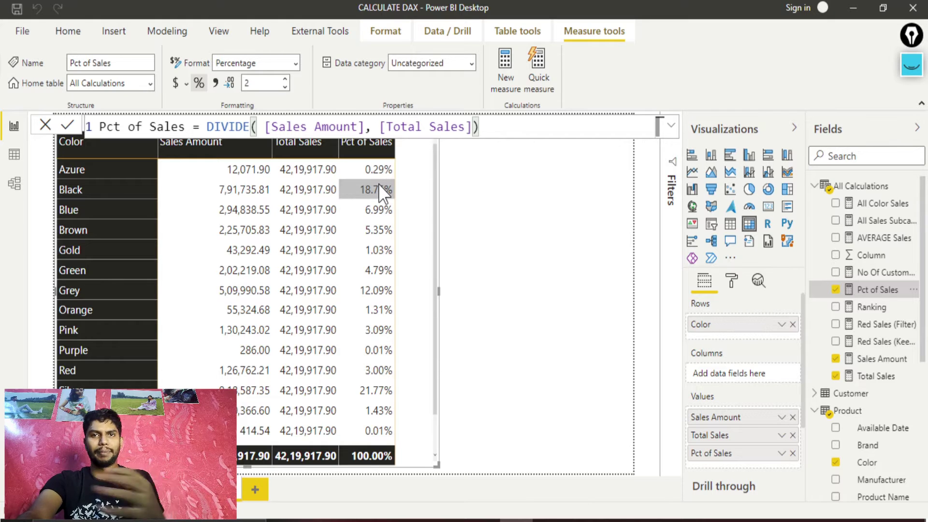
pyautogui.scroll(-2, 408, 317)
pyautogui.scroll(2, 406, 317)
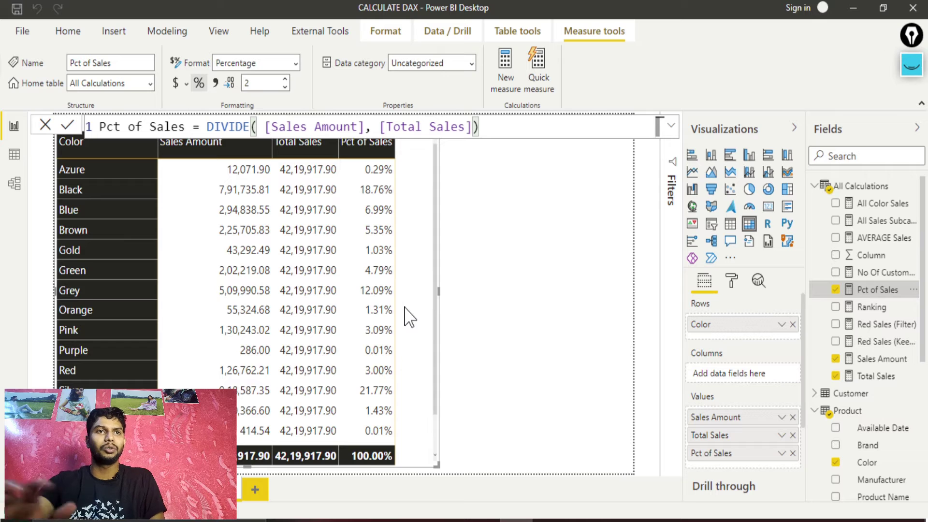
# Create a slicer for the product Color field on the empty canvas beside the matrix and narrow it.
pyautogui.moveTo(865, 446); pyautogui.dragTo(579, 237)
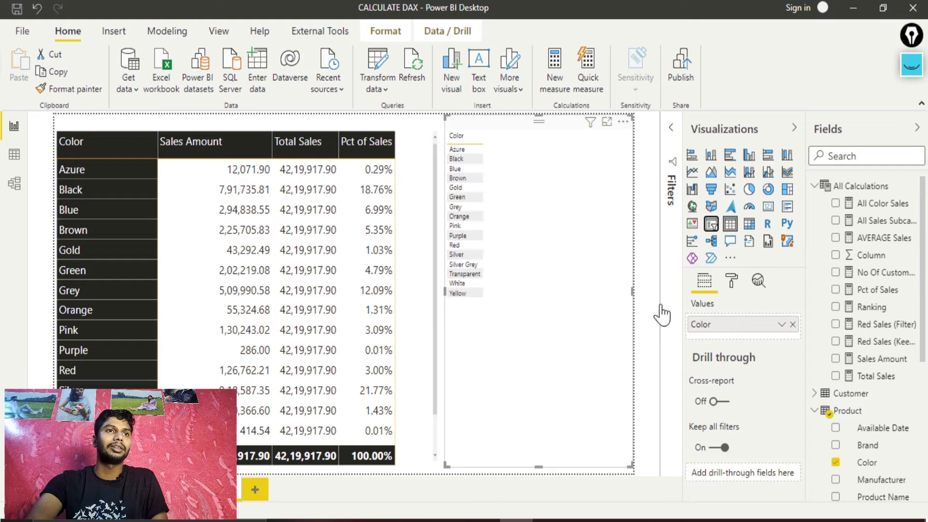
pyautogui.click(693, 259)
pyautogui.moveTo(447, 466); pyautogui.dragTo(522, 464)
pyautogui.click(481, 207)
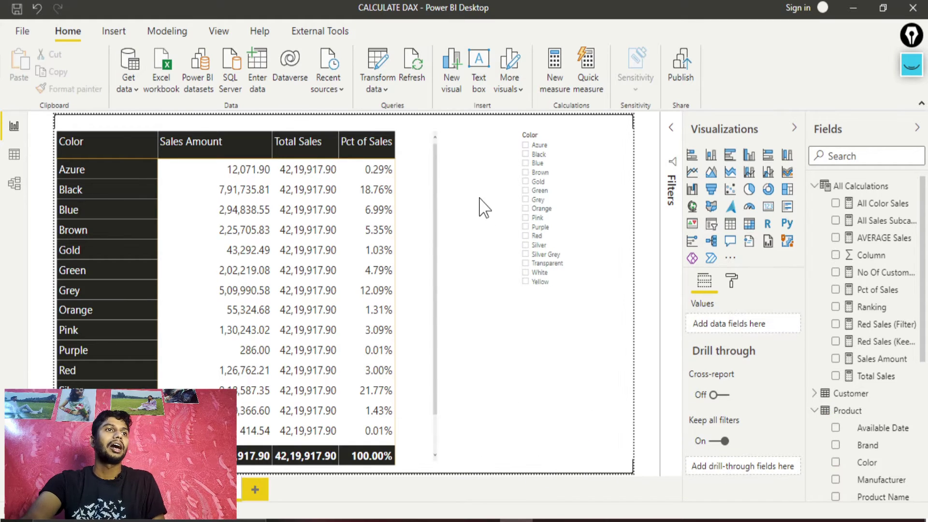
# Filter the report with the color slicer to Azure, Green, Pink, Purple and Red.
pyautogui.click(540, 145)
pyautogui.keyDown('ctrl'); pyautogui.click(540, 191); pyautogui.keyUp('ctrl')
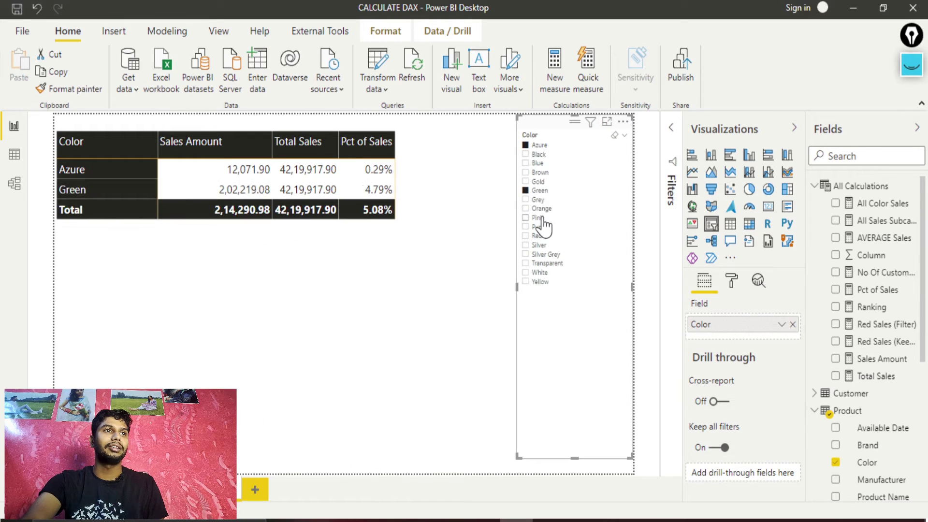
pyautogui.keyDown('ctrl'); pyautogui.click(537, 218); pyautogui.keyUp('ctrl')
pyautogui.keyDown('ctrl'); pyautogui.click(540, 227); pyautogui.keyUp('ctrl')
pyautogui.keyDown('ctrl'); pyautogui.click(537, 236); pyautogui.keyUp('ctrl')
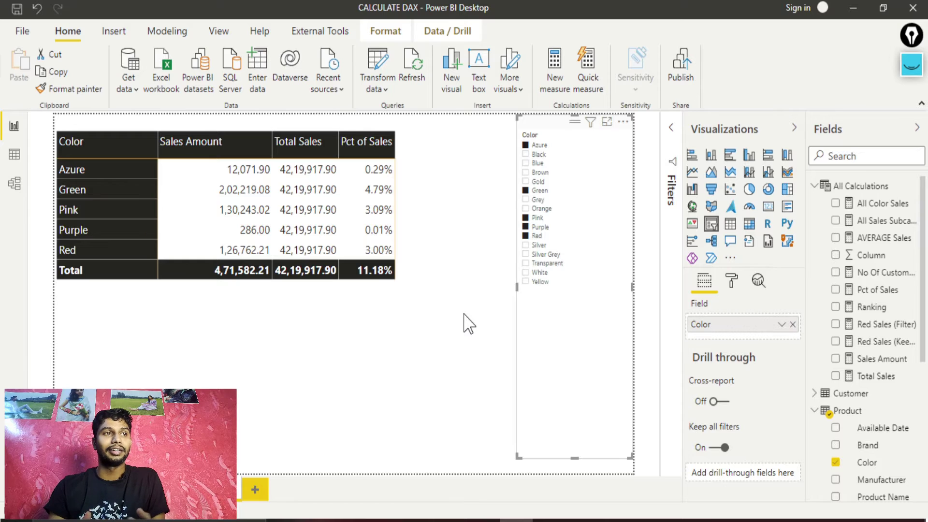
# Show the hidden screen annotations and clear all of the old drawings.
pyautogui.click(911, 65)
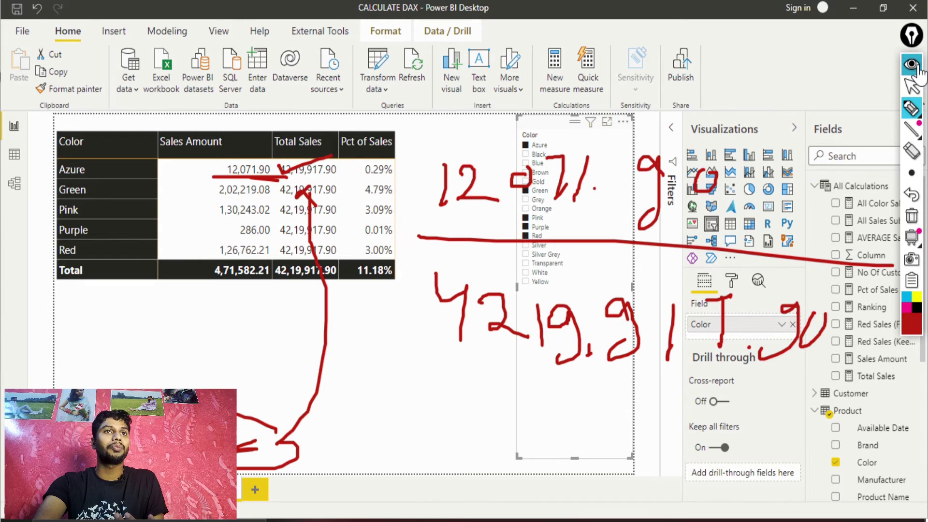
pyautogui.click(909, 153)
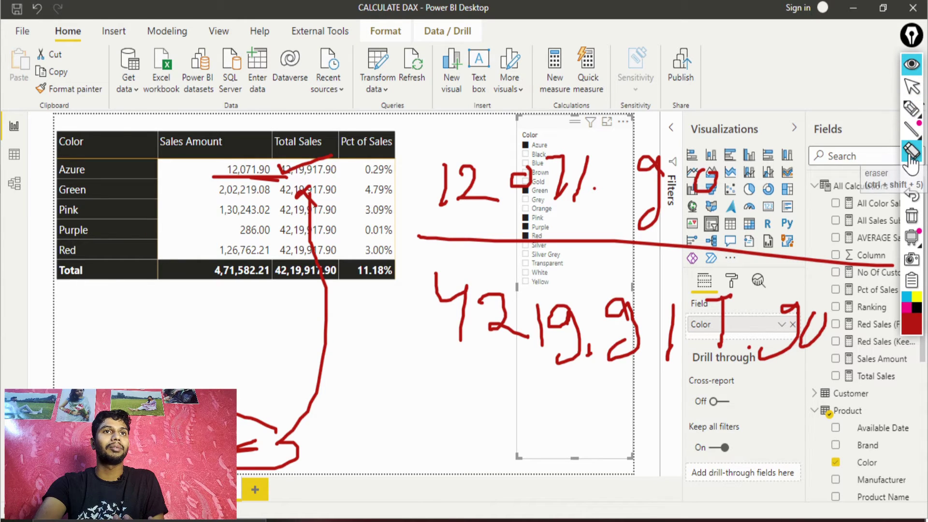
pyautogui.click(912, 216)
# Mark in red pen the total Pct of Sales, the colors' Sales Amount values, and the Sales Amount and Total Sales totals.
pyautogui.moveTo(911, 109)
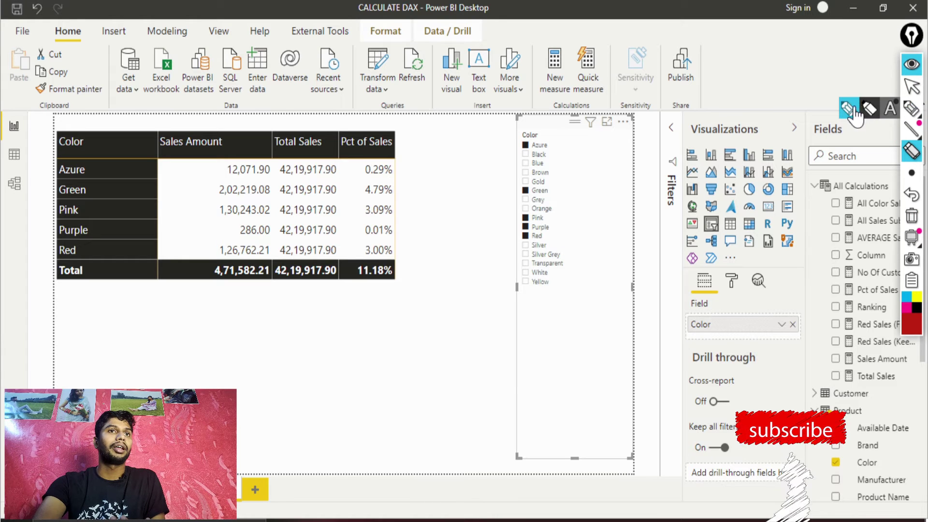
pyautogui.moveTo(910, 174)
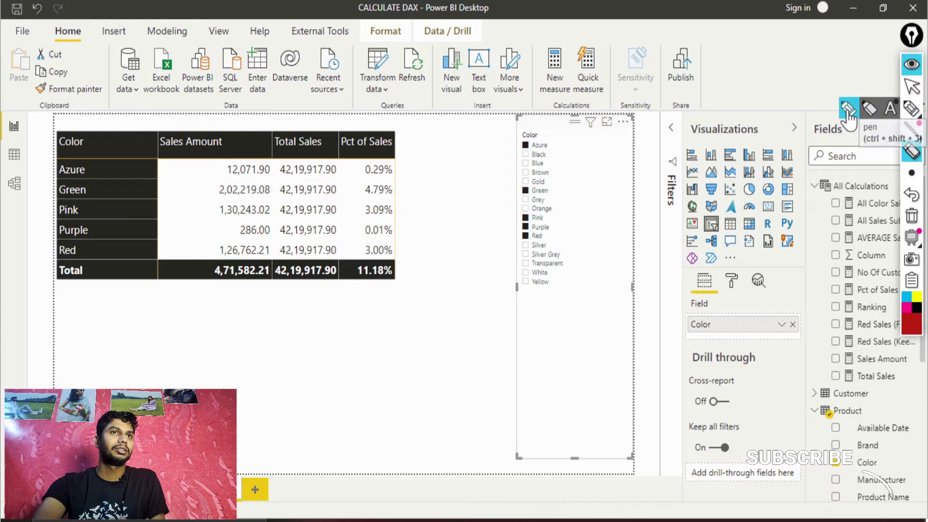
pyautogui.click(852, 112)
pyautogui.moveTo(401, 260)
pyautogui.mouseDown()
pyautogui.moveTo(356, 267)
pyautogui.moveTo(352, 284)
pyautogui.moveTo(408, 274)
pyautogui.moveTo(401, 262)
pyautogui.mouseUp()
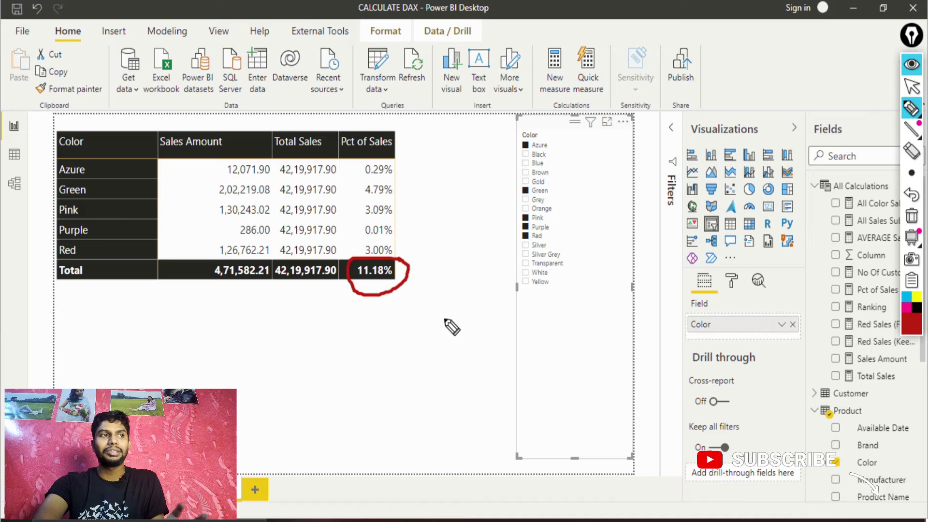
pyautogui.moveTo(262, 154)
pyautogui.mouseDown()
pyautogui.moveTo(198, 147)
pyautogui.moveTo(211, 263)
pyautogui.moveTo(274, 268)
pyautogui.moveTo(276, 186)
pyautogui.moveTo(264, 146)
pyautogui.mouseUp()
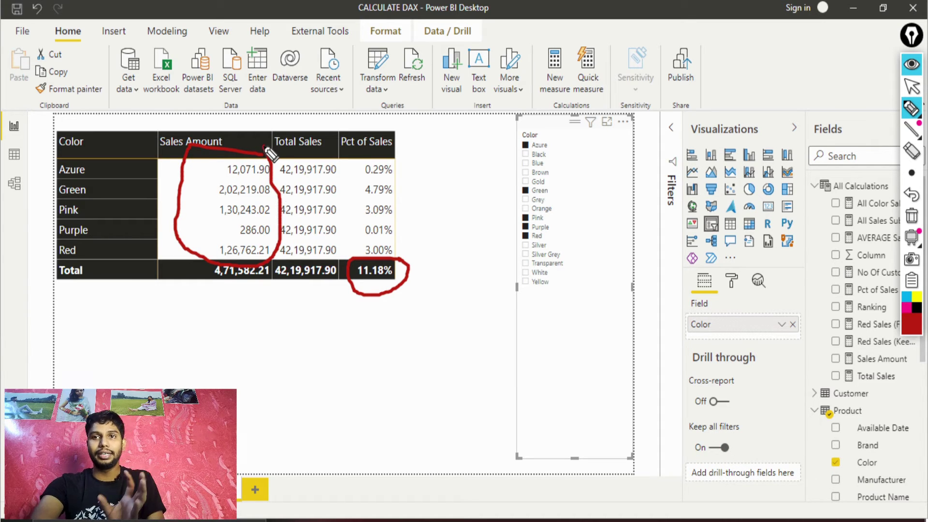
pyautogui.moveTo(204, 291)
pyautogui.mouseDown()
pyautogui.moveTo(269, 285)
pyautogui.moveTo(300, 329)
pyautogui.mouseUp()
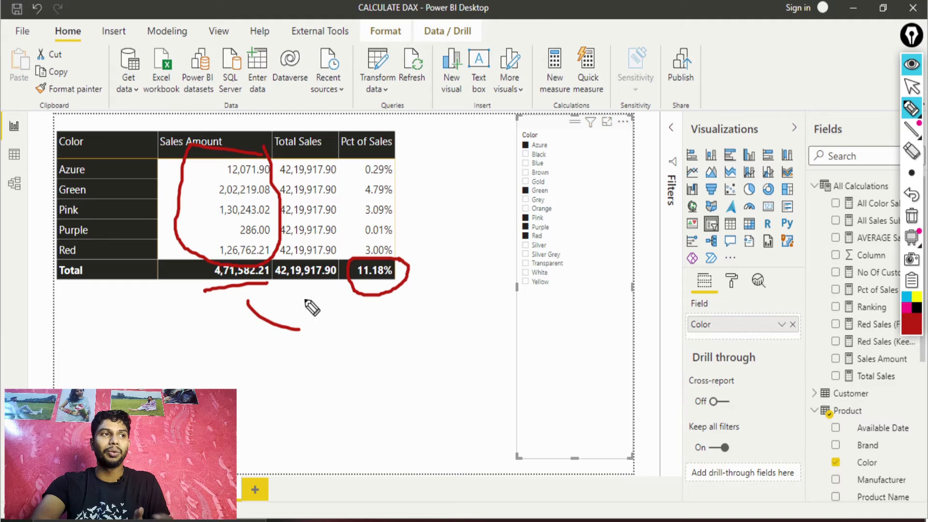
pyautogui.moveTo(276, 290)
pyautogui.mouseDown()
pyautogui.moveTo(346, 283)
pyautogui.moveTo(316, 256)
pyautogui.moveTo(286, 296)
pyautogui.mouseUp()
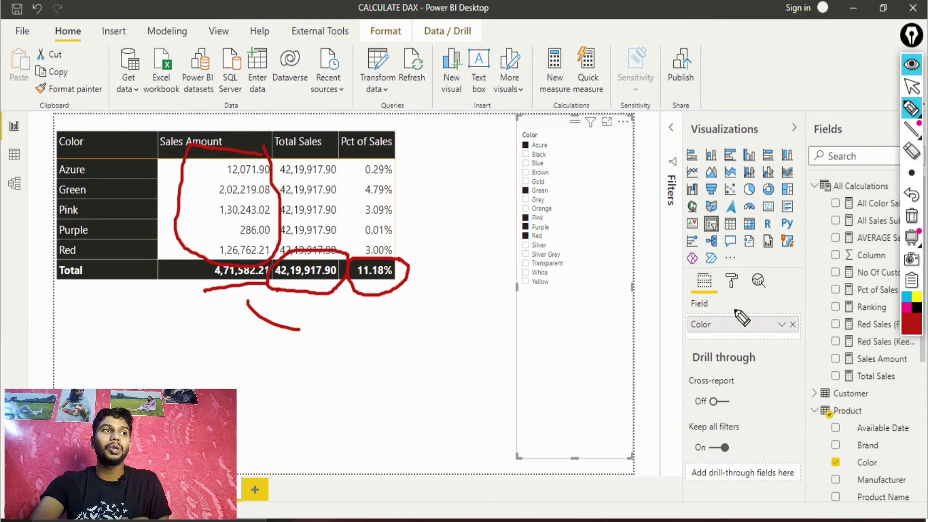
# Mark the two sales totals, the empty canvas and the Filters pane with green pen strokes, and hide the annotations.
pyautogui.click(909, 329)
pyautogui.click(864, 174)
pyautogui.moveTo(178, 383)
pyautogui.mouseDown()
pyautogui.moveTo(225, 309)
pyautogui.moveTo(231, 279)
pyautogui.mouseUp()
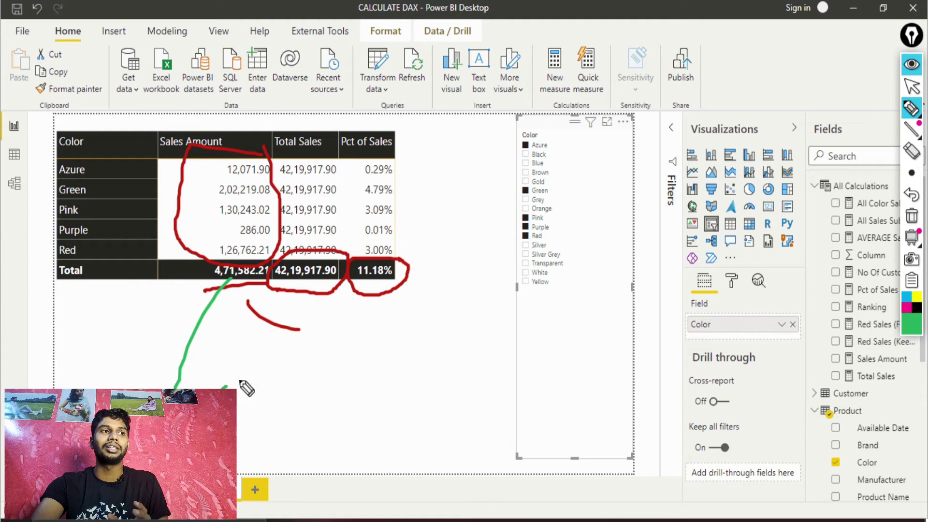
pyautogui.moveTo(306, 279); pyautogui.dragTo(328, 395)
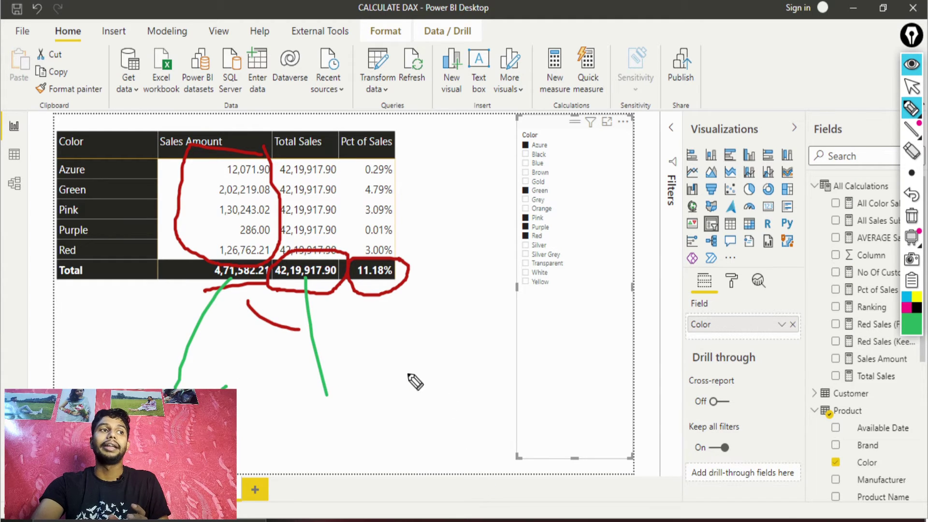
pyautogui.moveTo(408, 374); pyautogui.dragTo(356, 453)
pyautogui.moveTo(360, 398); pyautogui.dragTo(456, 447)
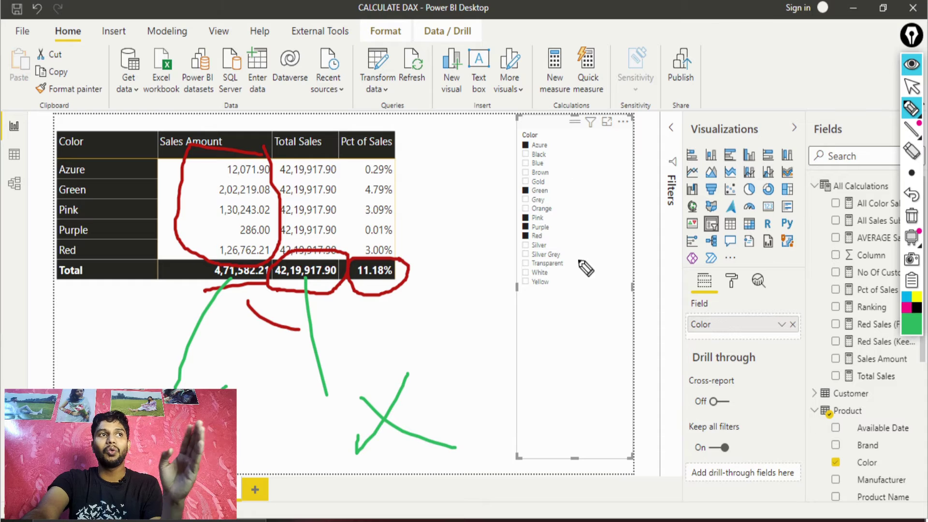
pyautogui.moveTo(495, 348)
pyautogui.mouseDown()
pyautogui.moveTo(570, 323)
pyautogui.moveTo(582, 303)
pyautogui.mouseUp()
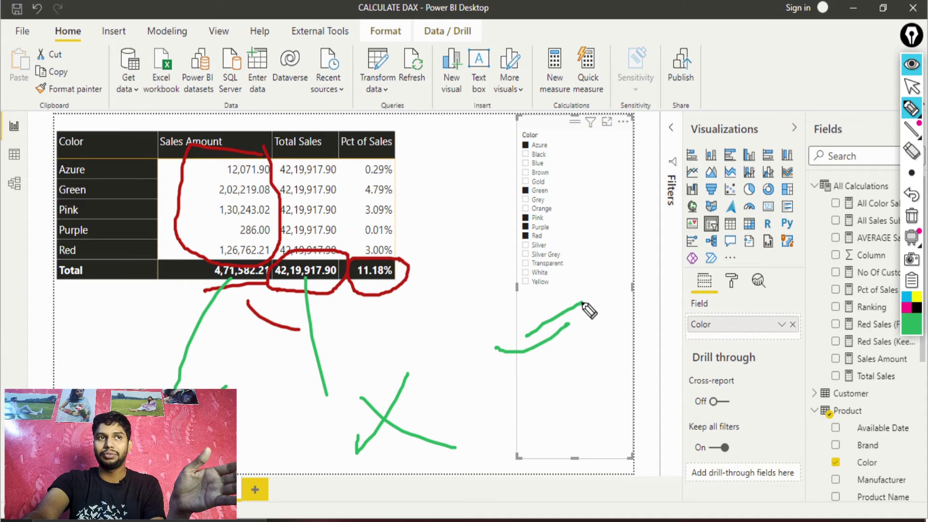
pyautogui.moveTo(672, 99)
pyautogui.mouseDown()
pyautogui.moveTo(640, 235)
pyautogui.moveTo(653, 142)
pyautogui.mouseUp()
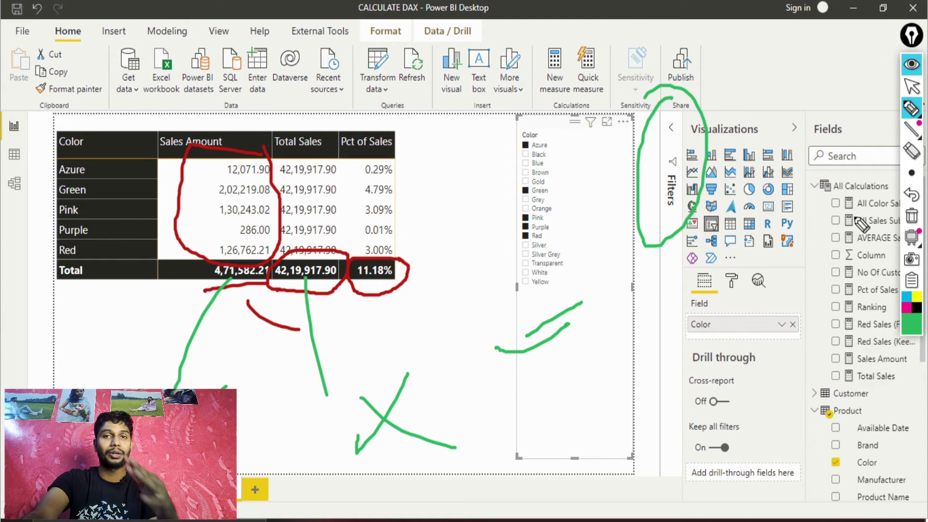
pyautogui.click(913, 67)
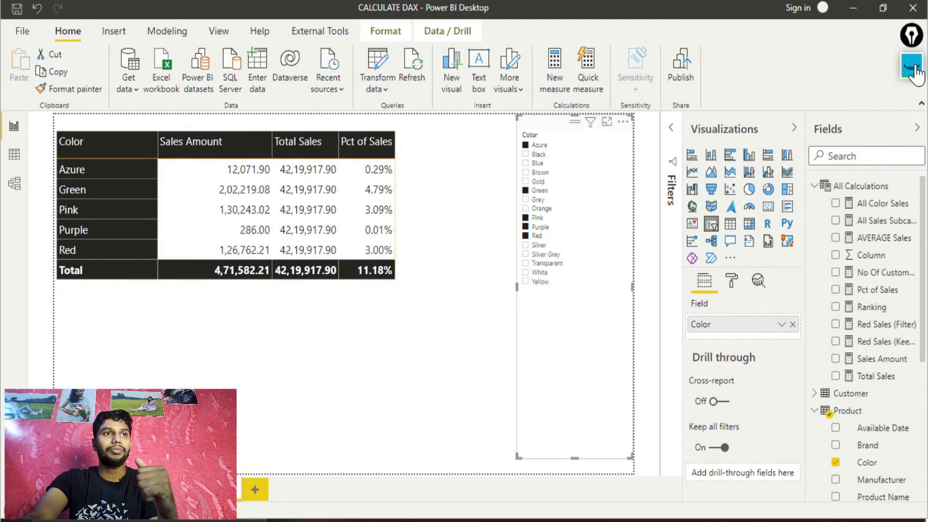
# Redefine the Total Sales measure as CALCULATE([Sales Amount], ALLSELECTED()) and commit the change.
pyautogui.click(399, 321)
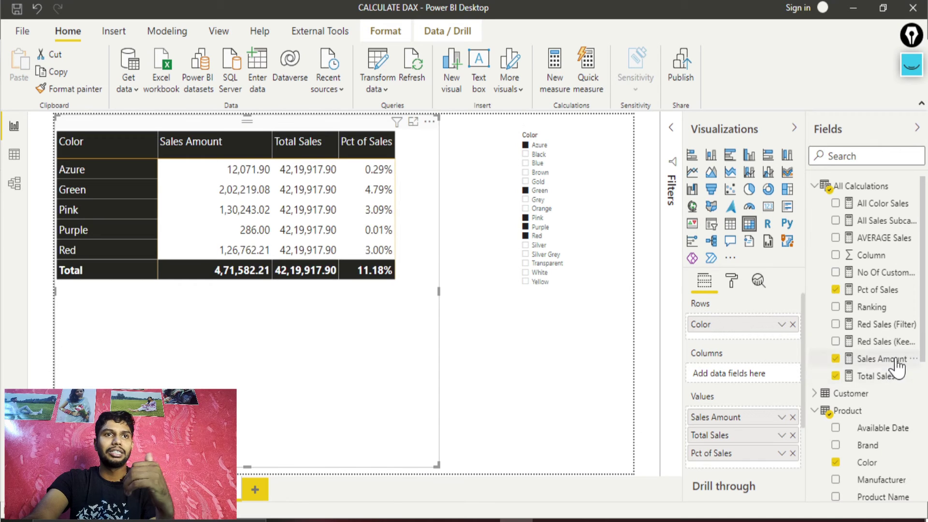
pyautogui.click(872, 290)
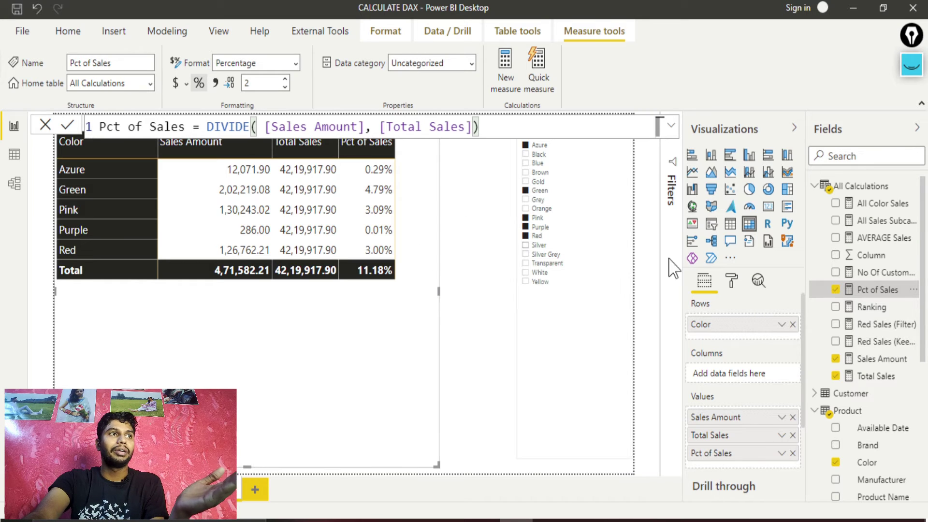
pyautogui.click(865, 377)
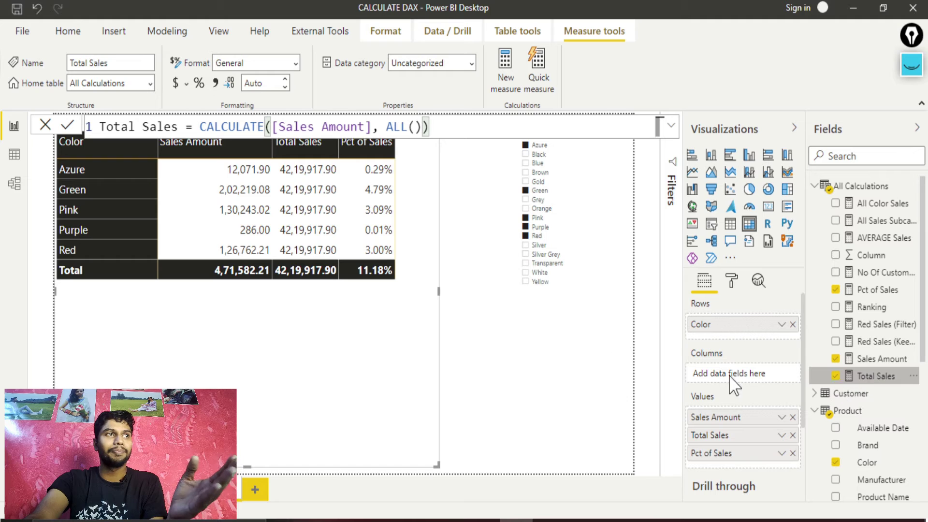
pyautogui.click(405, 128)
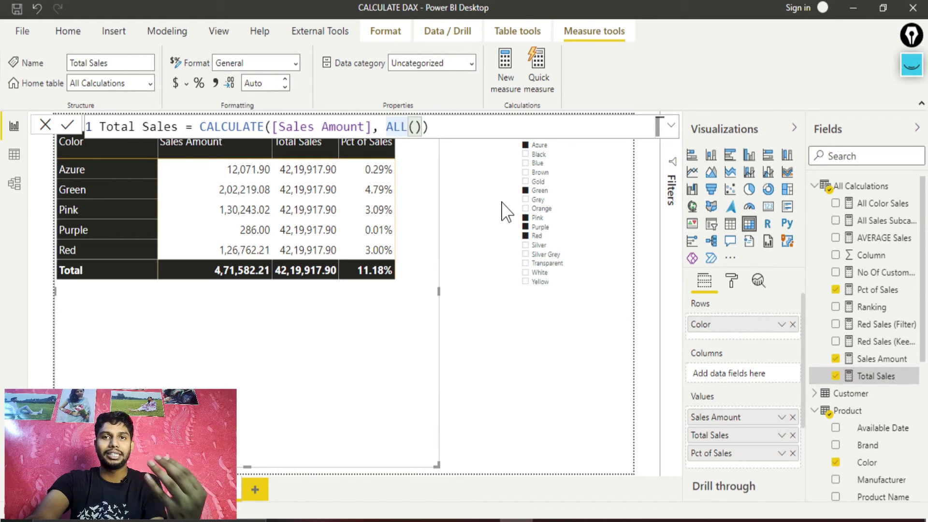
pyautogui.write('SELECTED')
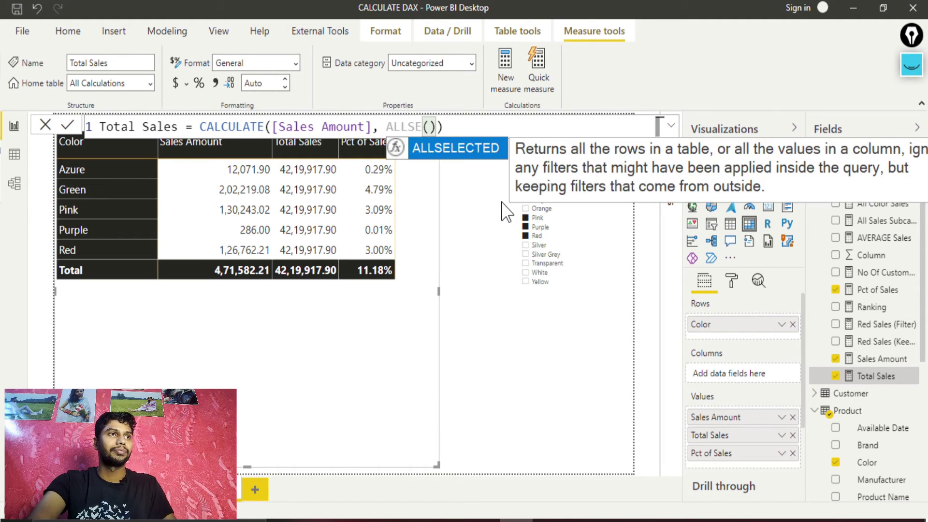
pyautogui.press('BackSpace')
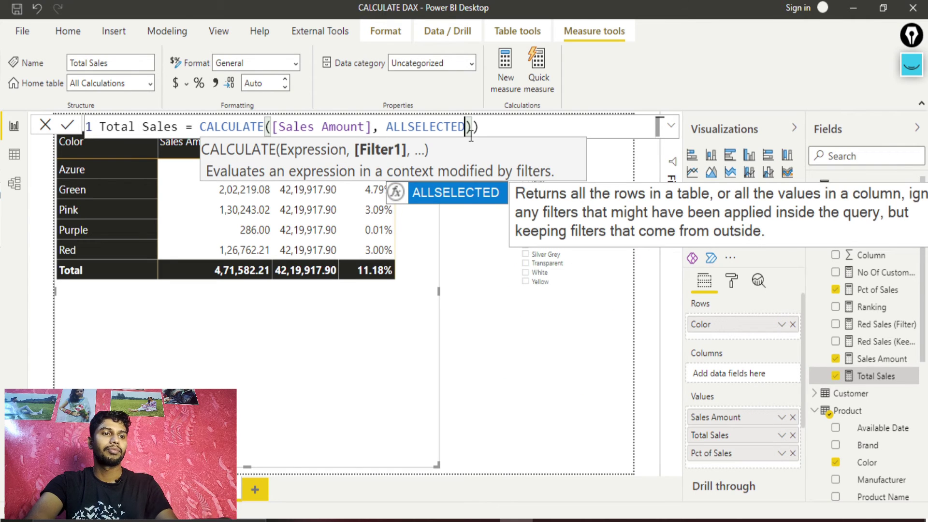
pyautogui.write('()')
pyautogui.click(489, 129)
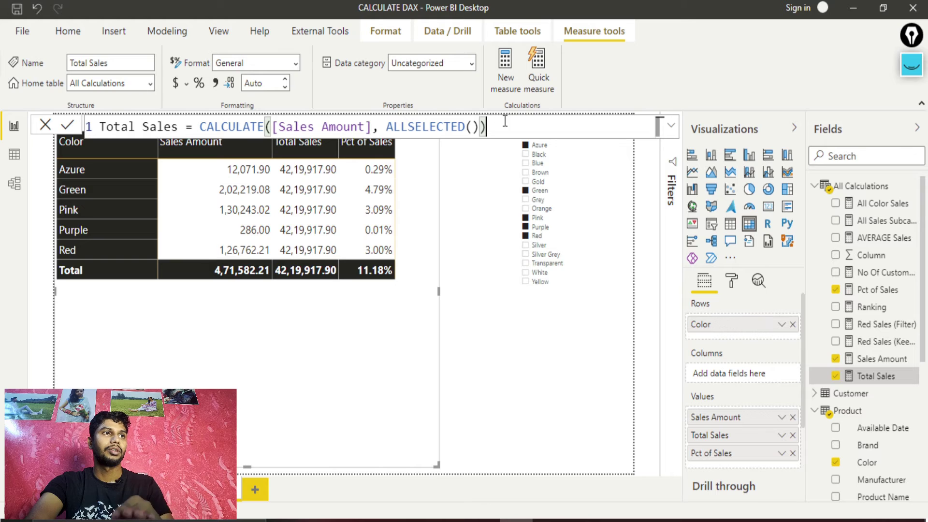
pyautogui.click(71, 126)
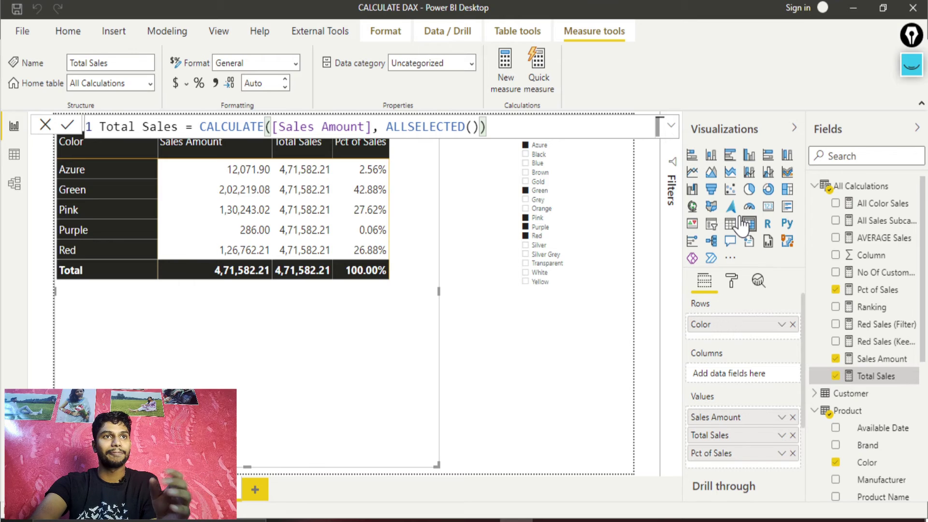
# Add Blue to the colors selected in the slicer.
pyautogui.click(500, 334)
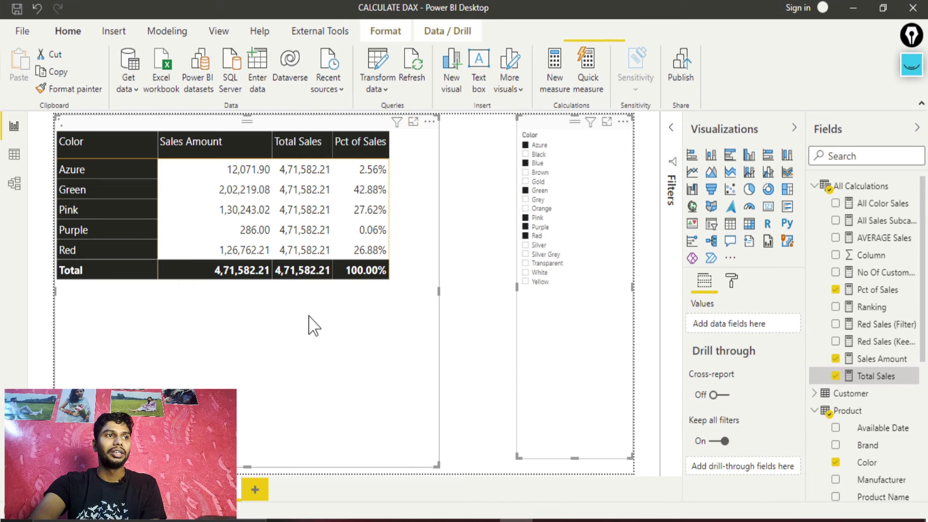